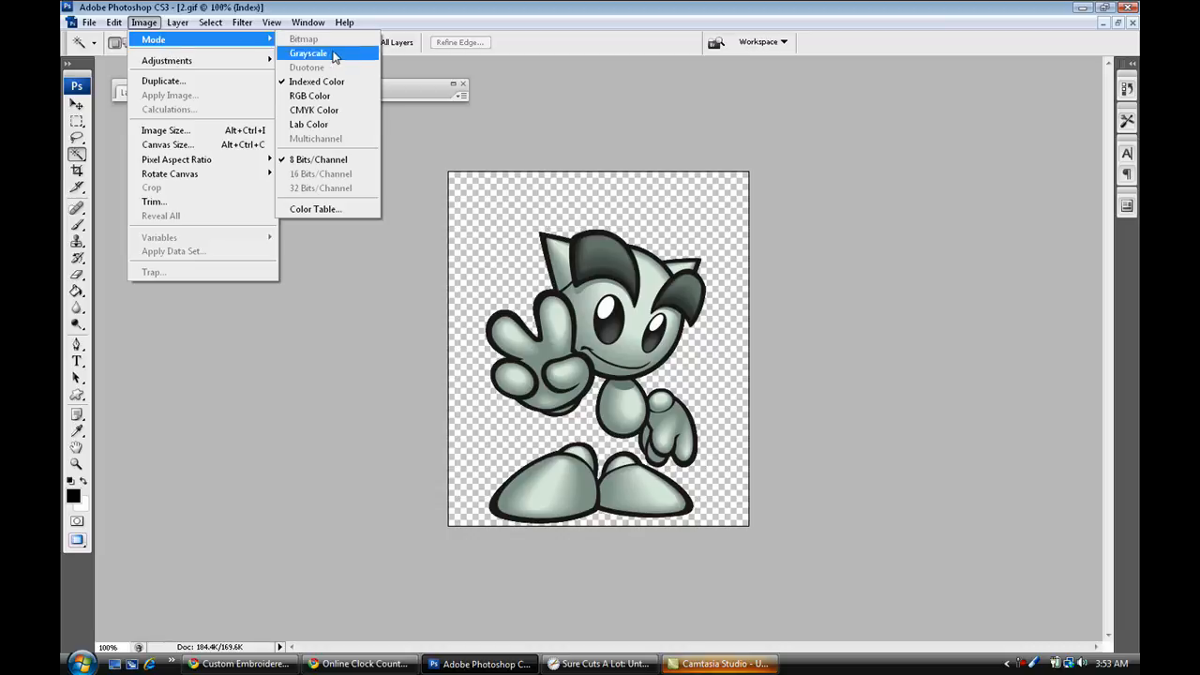
# Convert the indexed-color 2.gif image to RGB Color mode and check that the mode is set.
pyautogui.click(328, 95)
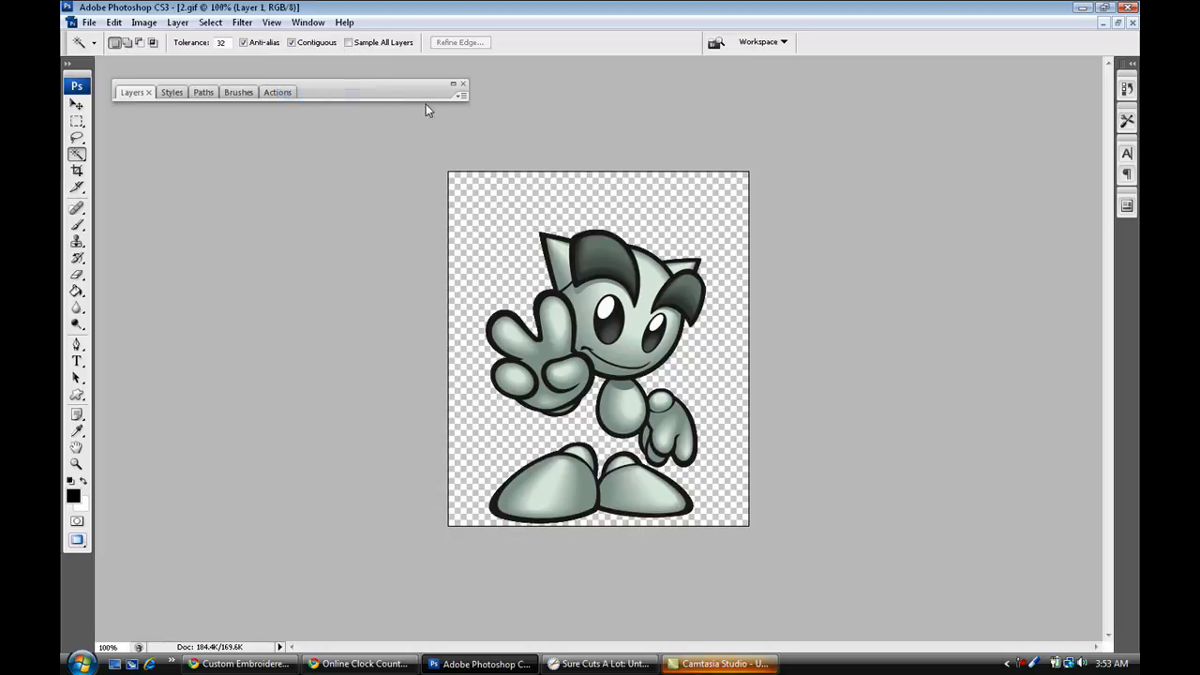
pyautogui.click(150, 22)
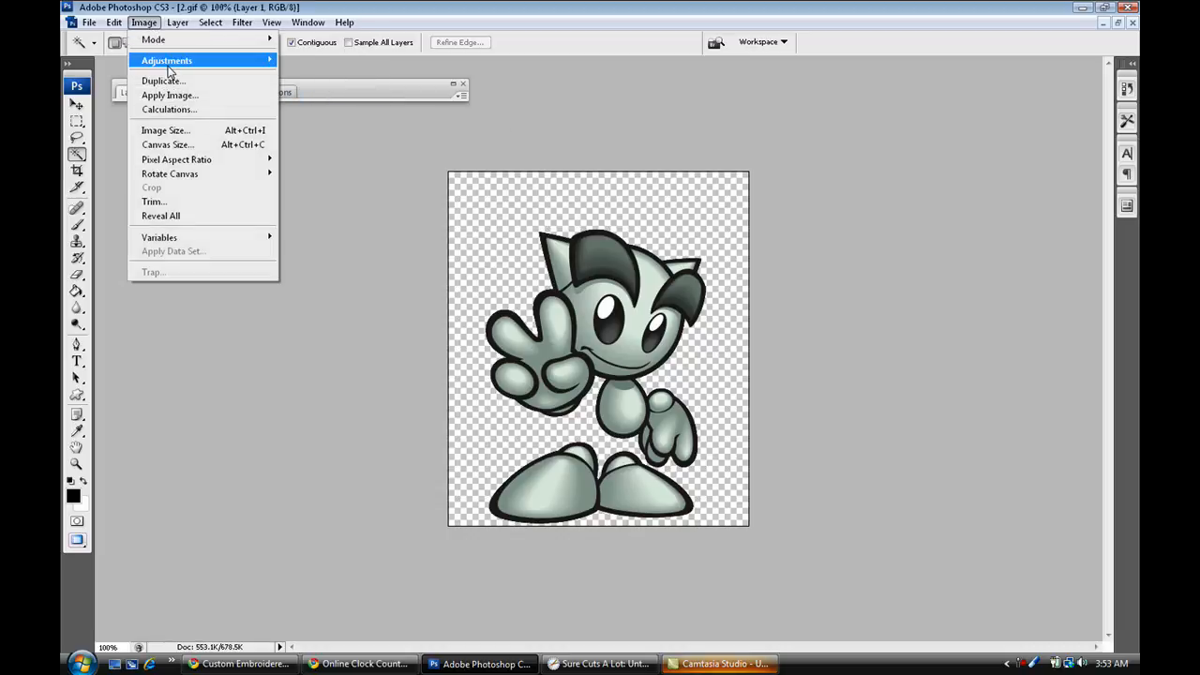
pyautogui.moveTo(161, 41)
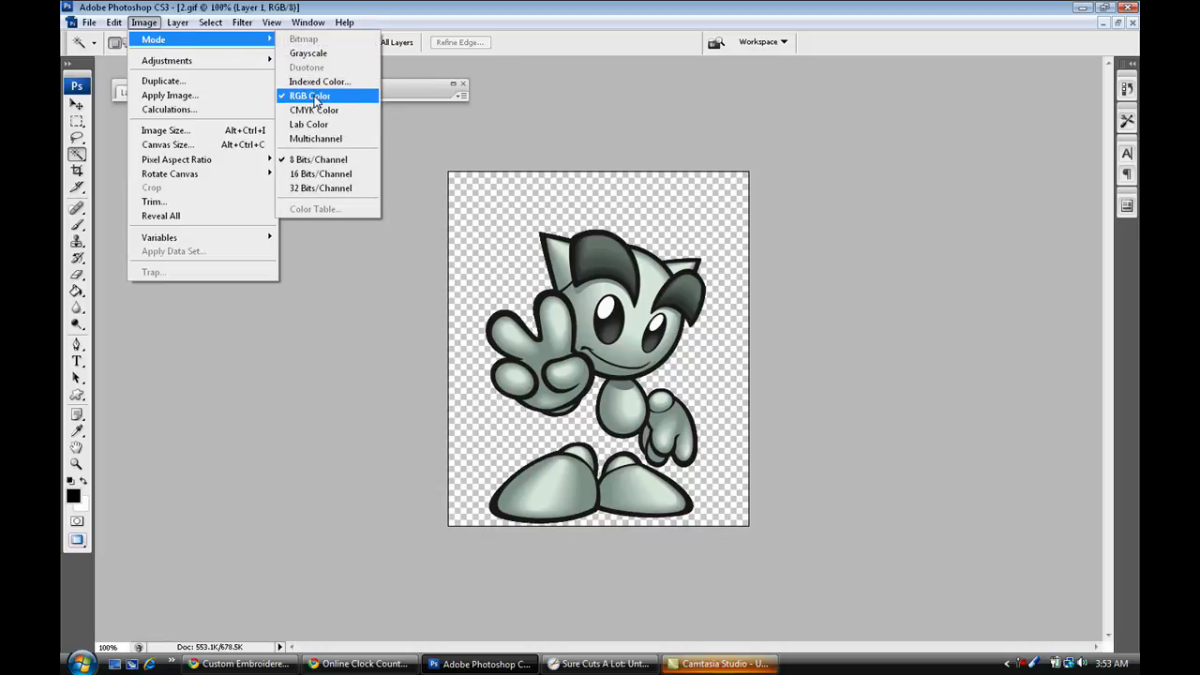
pyautogui.click(403, 385)
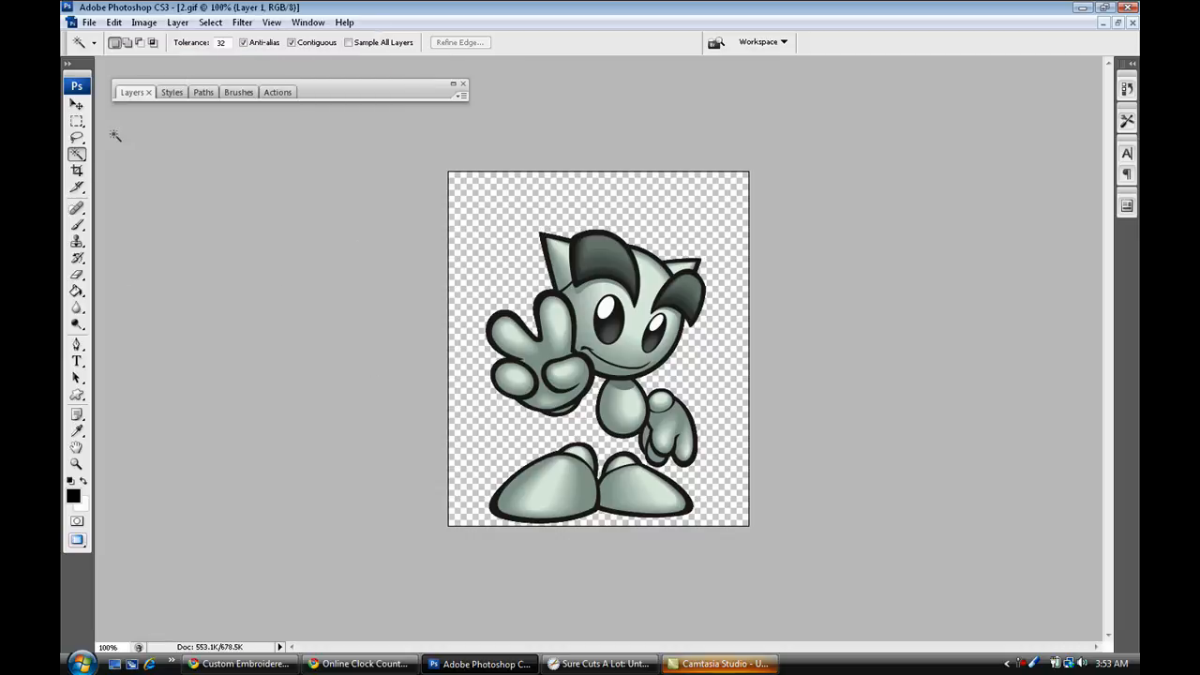
# Expand the Layers palette with the Move tool active and open the Filter Gallery on the Stamp filter in the Sketch category.
pyautogui.click(77, 105)
pyautogui.doubleClick(353, 91)
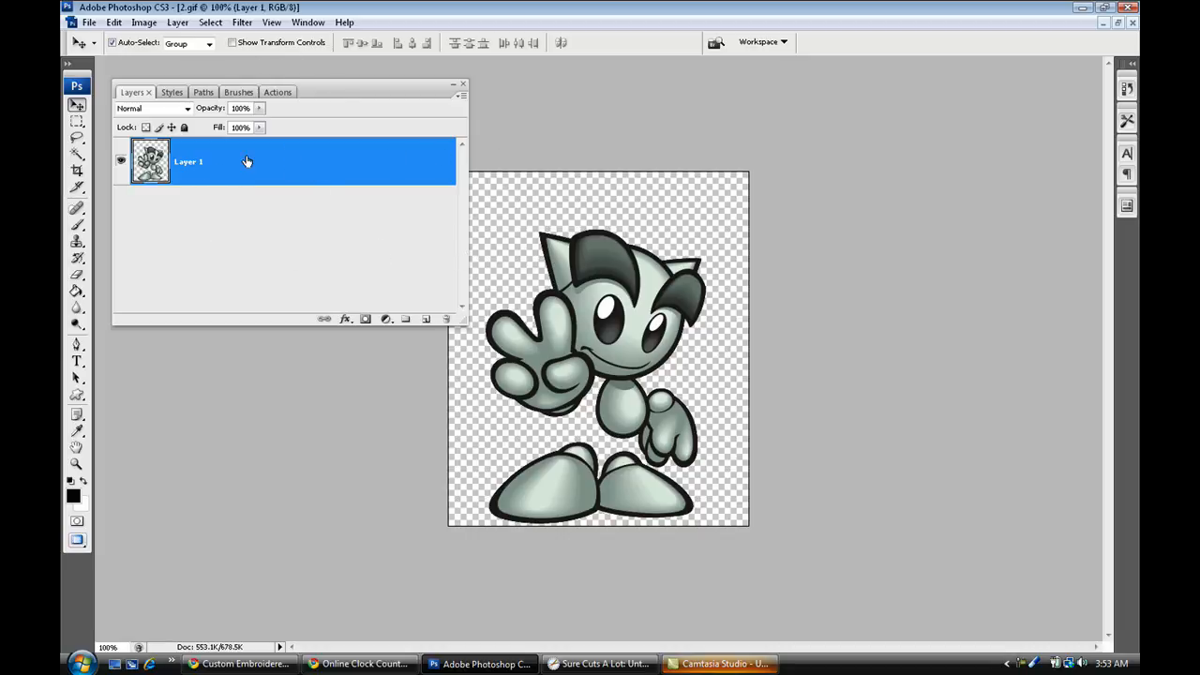
pyautogui.click(240, 22)
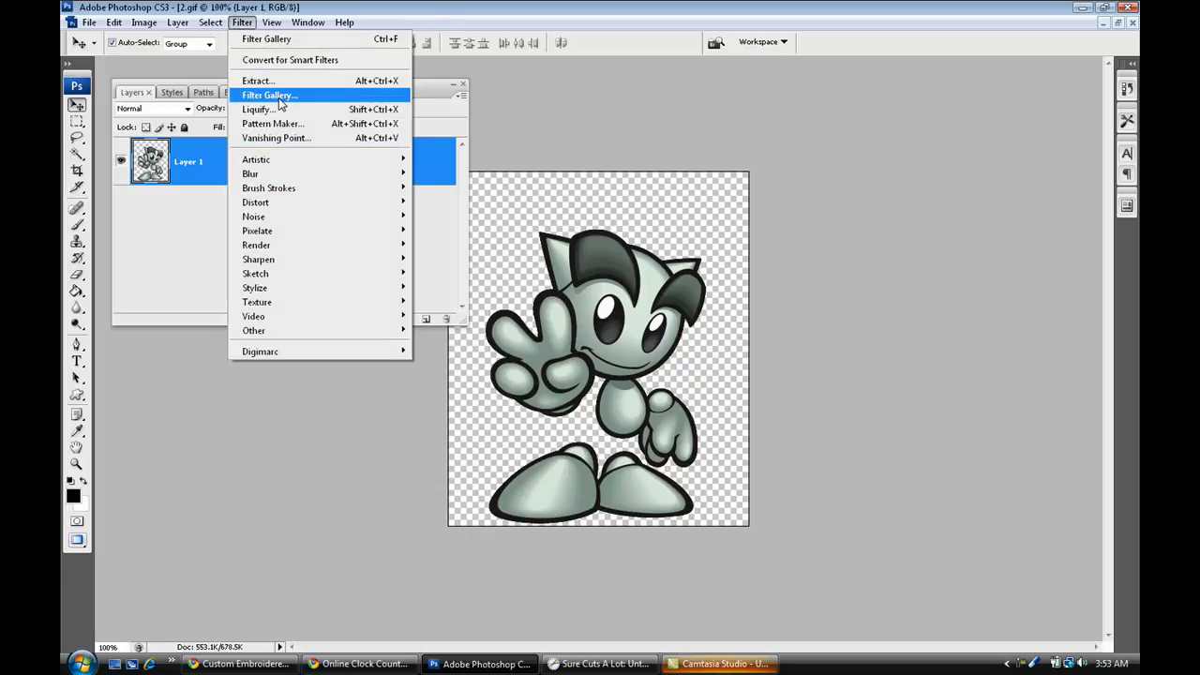
pyautogui.click(278, 98)
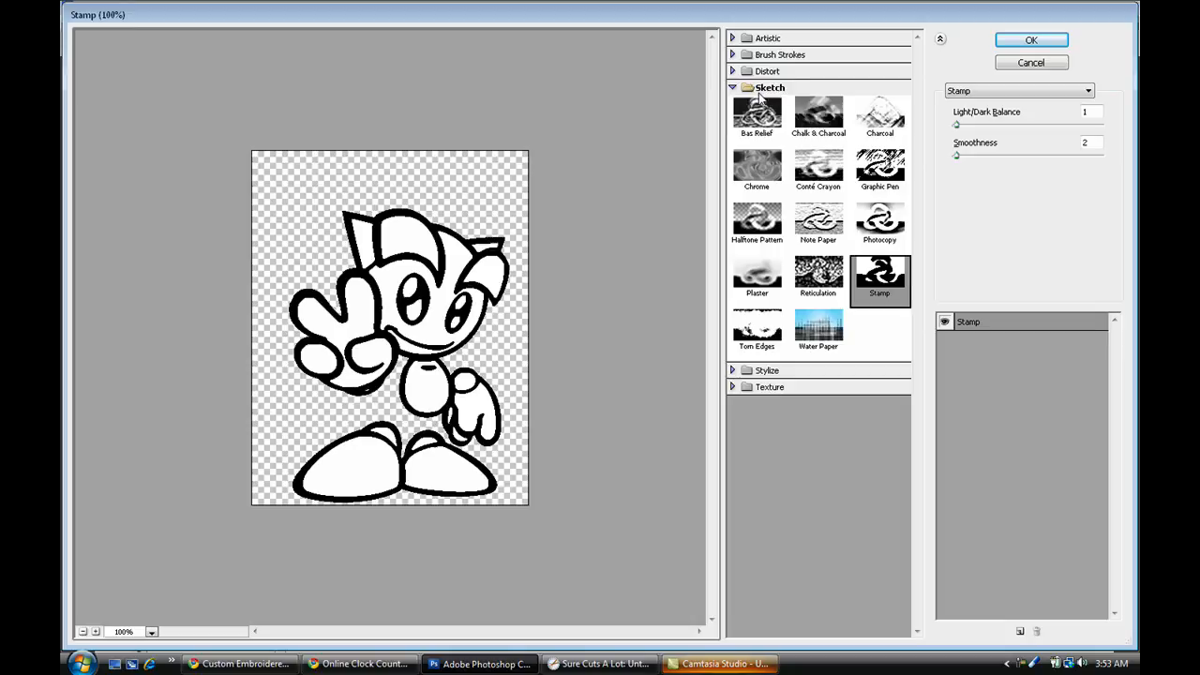
pyautogui.click(761, 91)
pyautogui.click(765, 91)
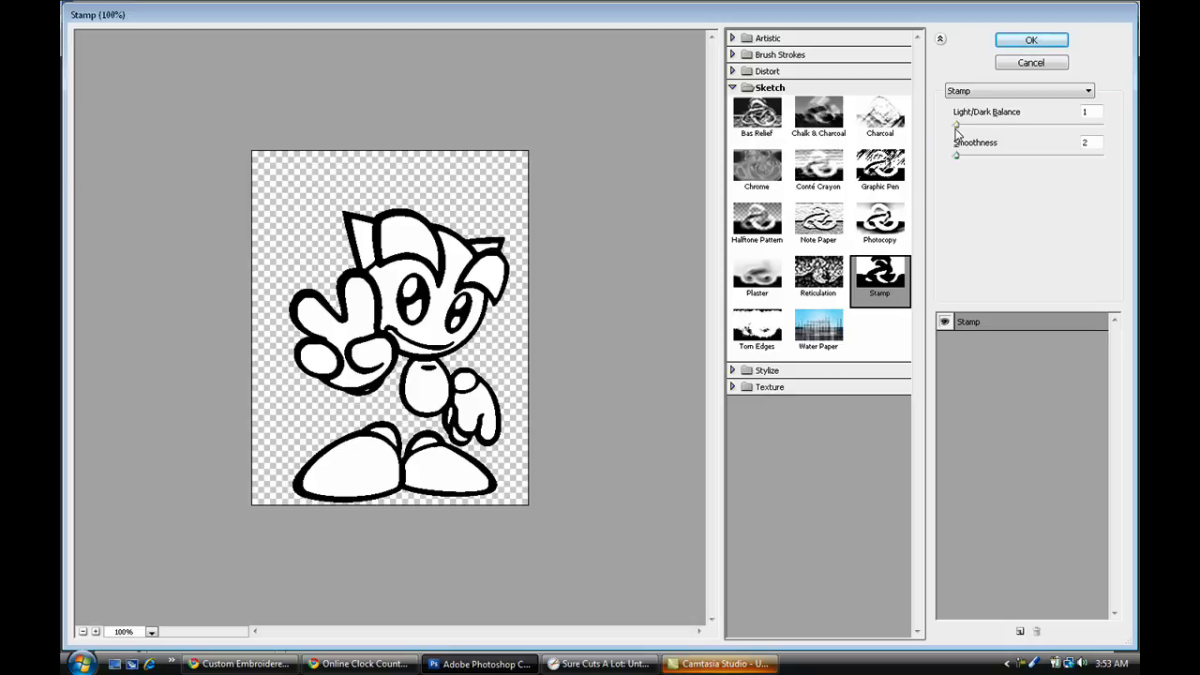
# Apply the Stamp filter to the character with Light/Dark Balance 1 and Smoothness 1.
pyautogui.moveTo(957, 127); pyautogui.dragTo(1006, 132)
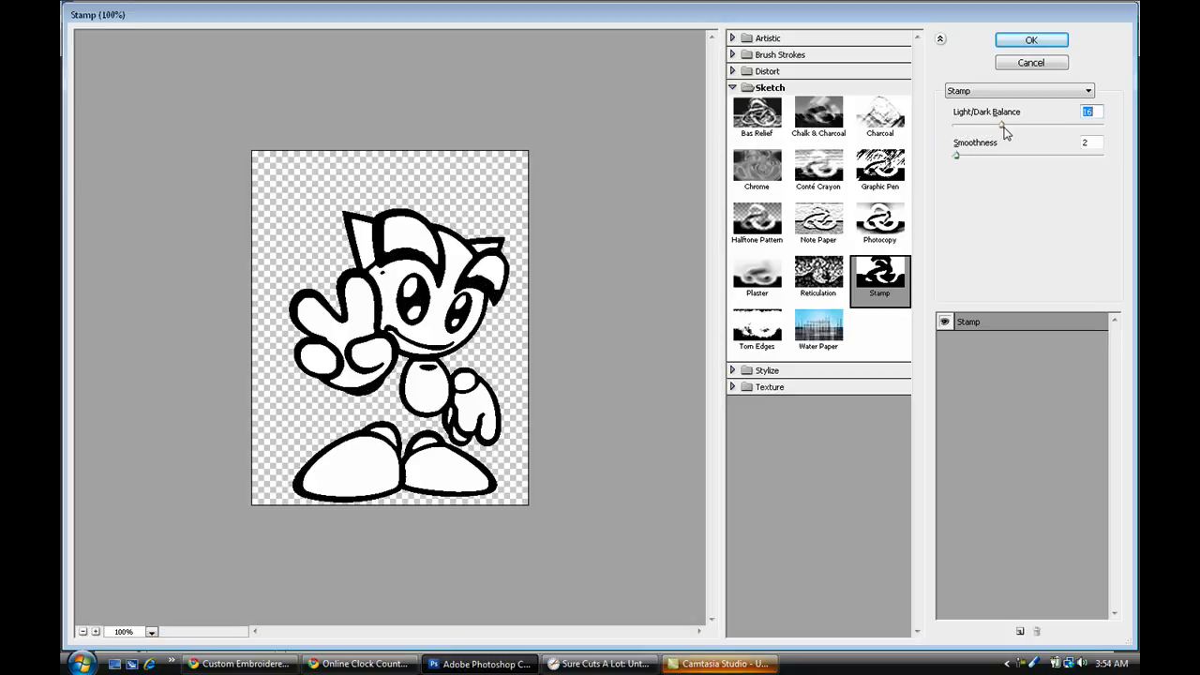
pyautogui.moveTo(1001, 125); pyautogui.dragTo(891, 139)
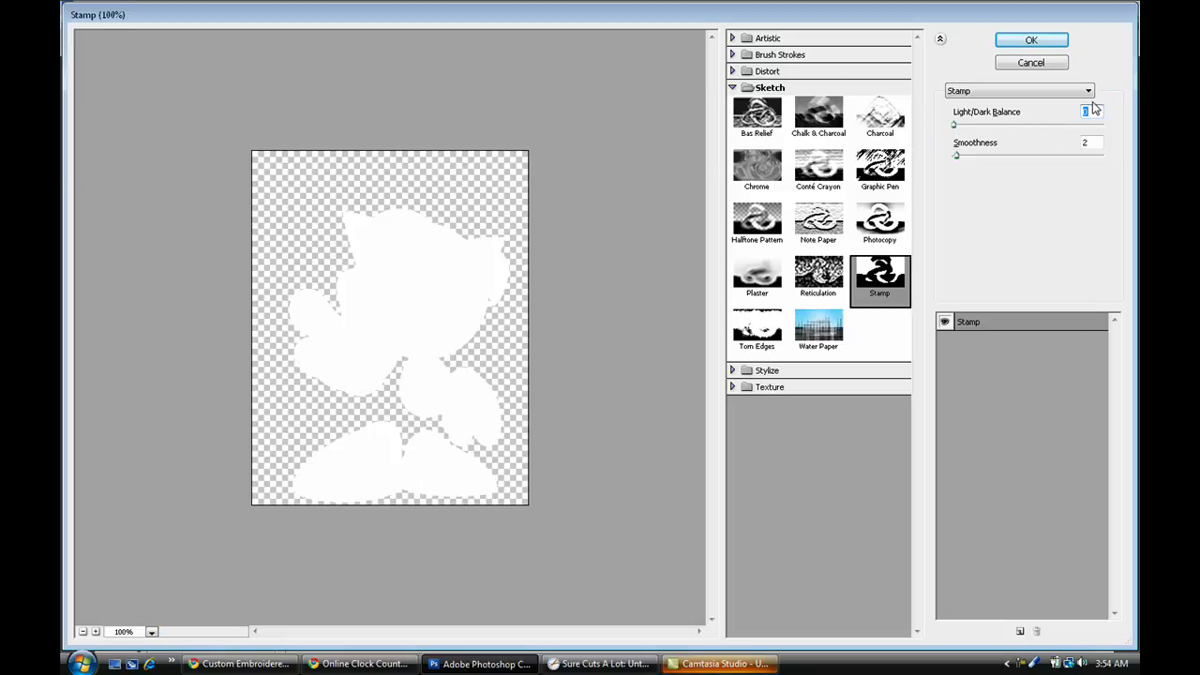
pyautogui.write('1')
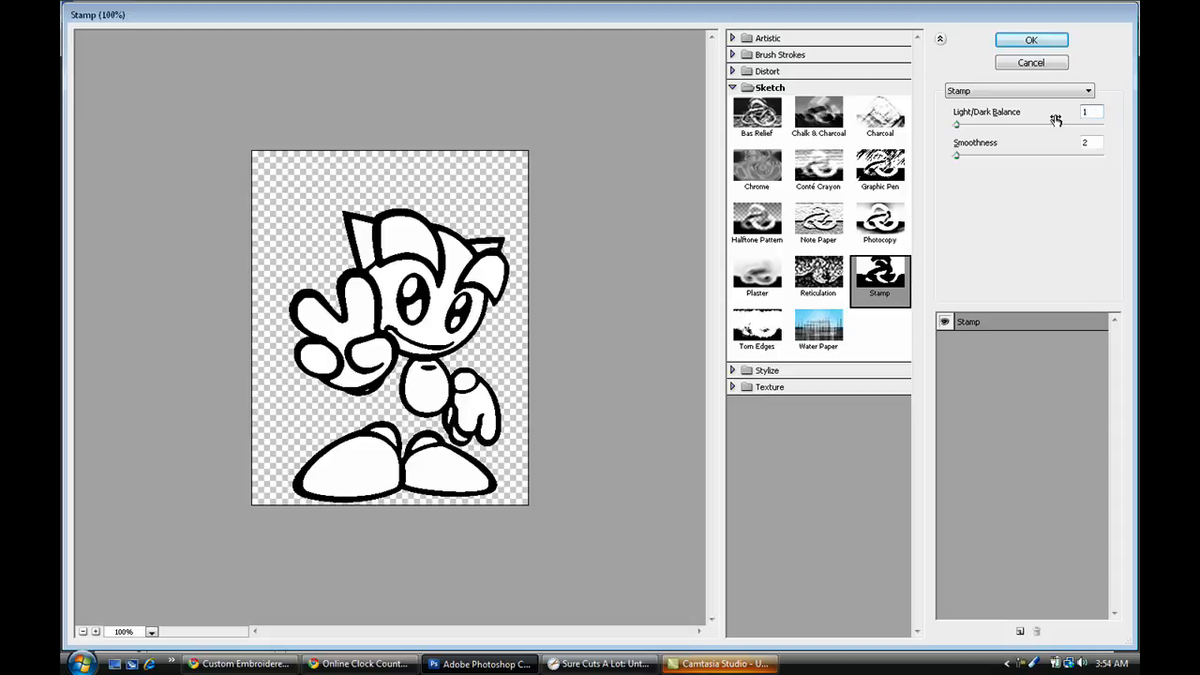
pyautogui.doubleClick(1095, 142)
pyautogui.write('1')
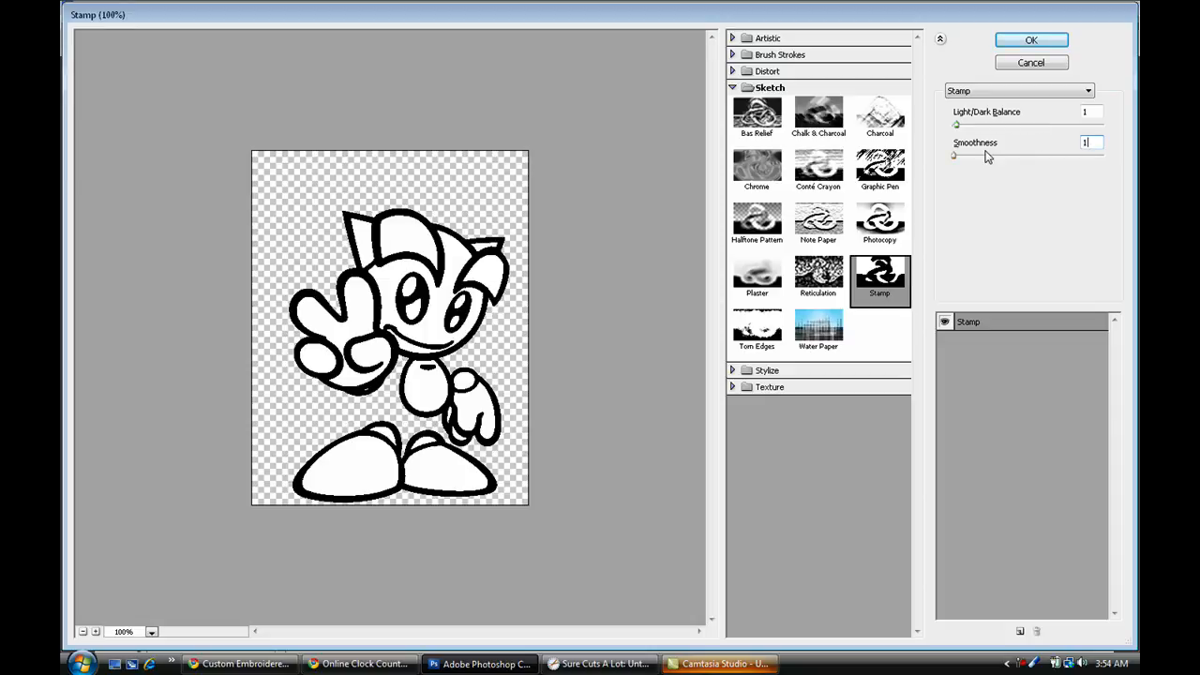
pyautogui.moveTo(1094, 139); pyautogui.dragTo(949, 159)
pyautogui.click(1031, 42)
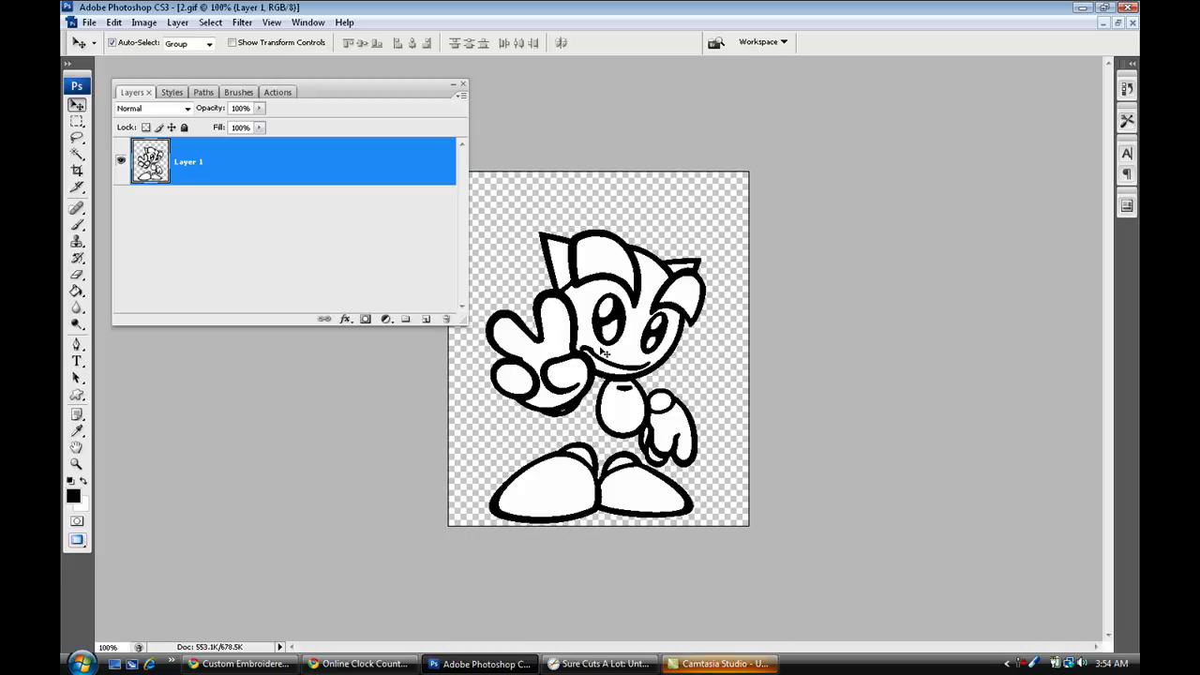
# Choose the 9 px hard round brush for the Eraser and return to the Move tool.
pyautogui.hotkey('ctrl', '+')
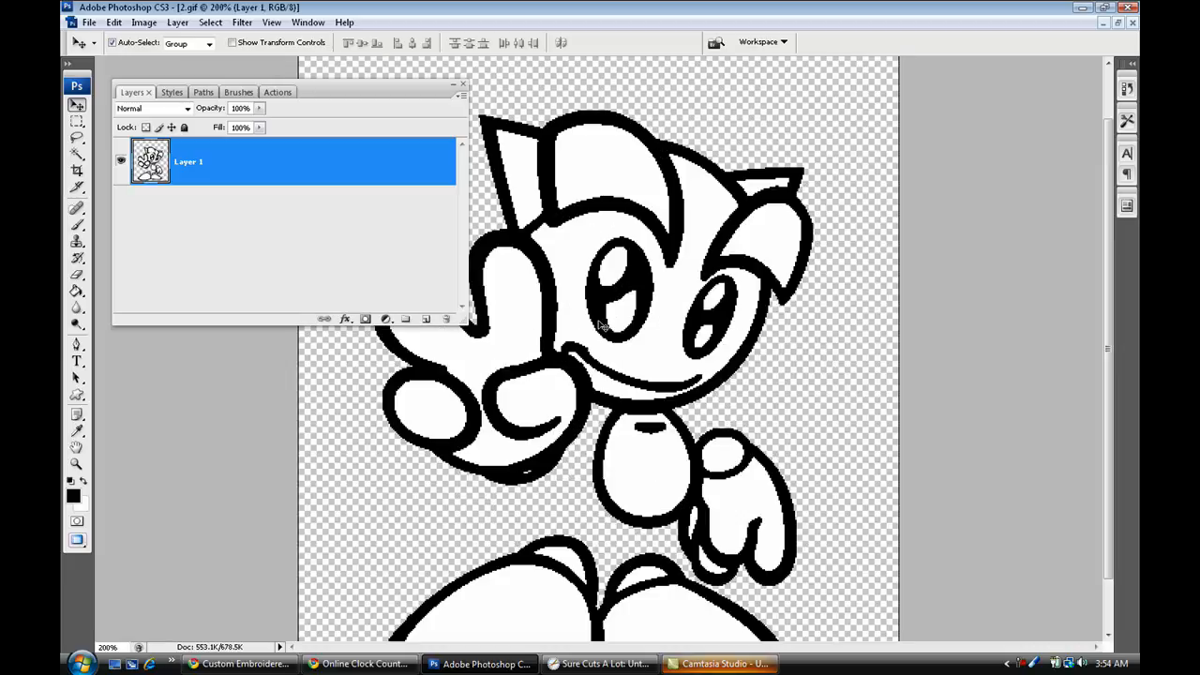
pyautogui.hotkey('ctrl', '-')
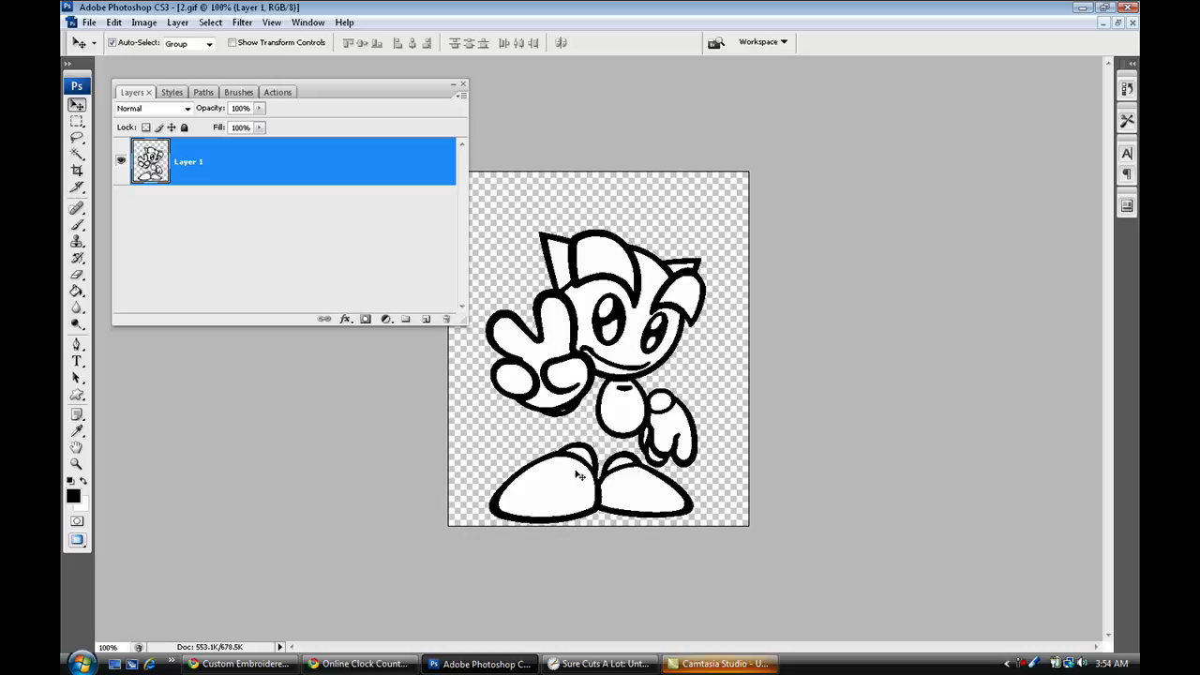
pyautogui.click(77, 274)
pyautogui.click(158, 45)
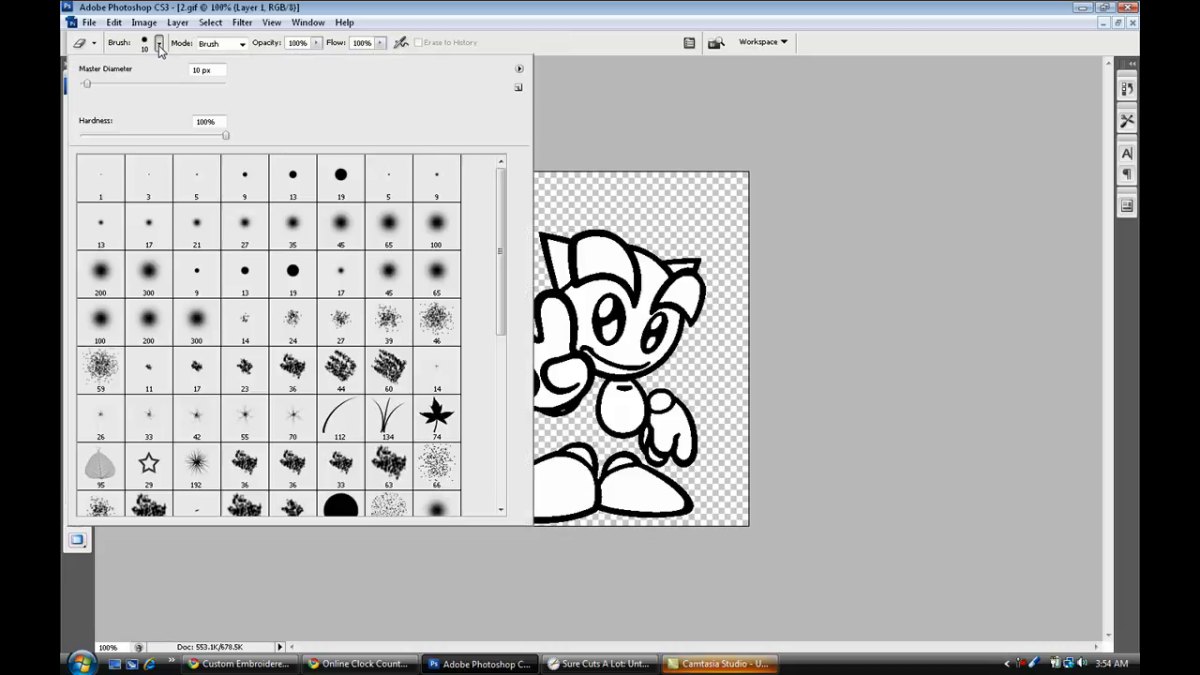
pyautogui.click(240, 185)
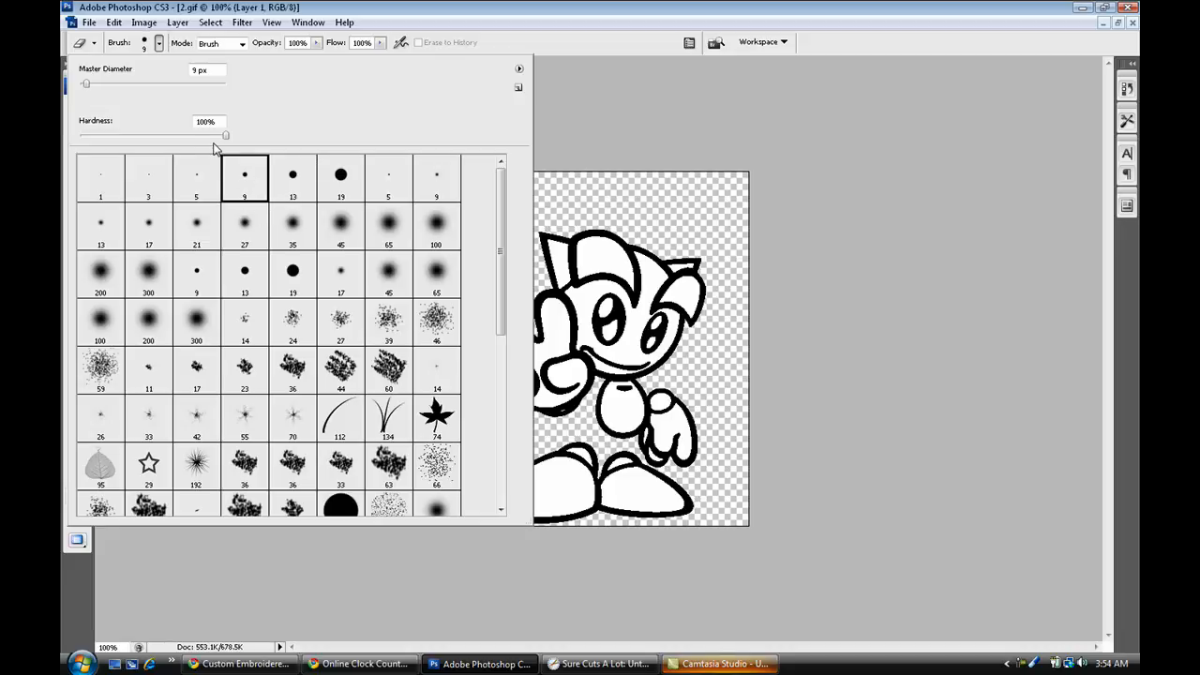
pyautogui.click(513, 19)
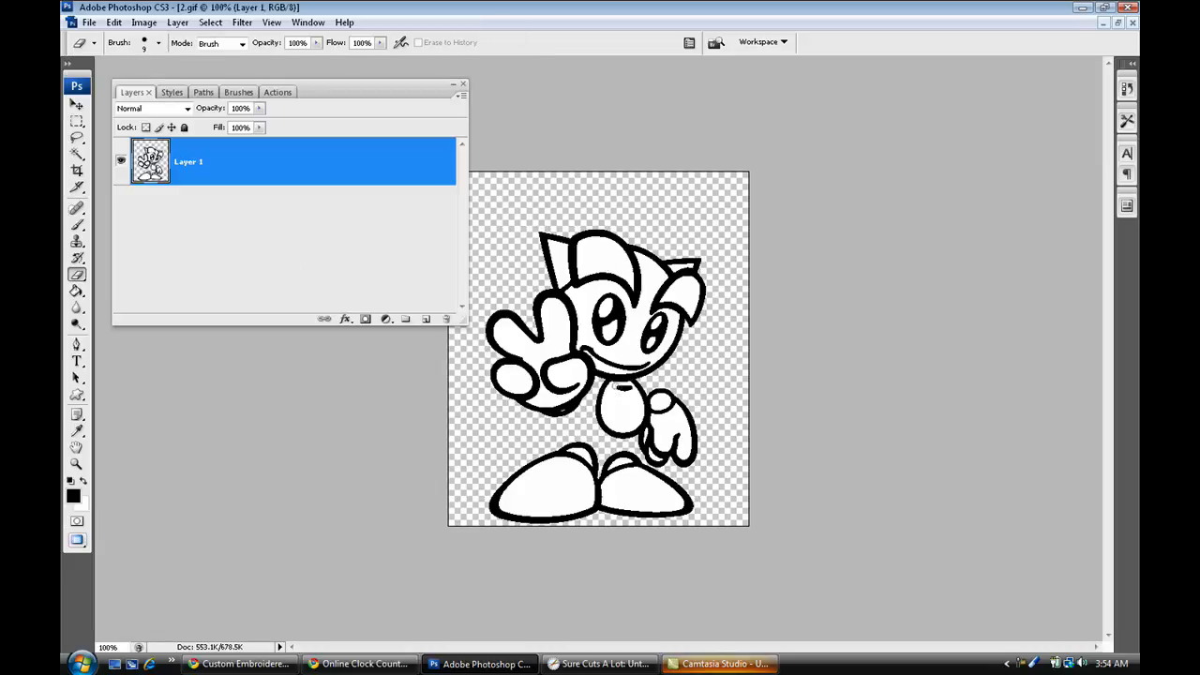
pyautogui.click(77, 105)
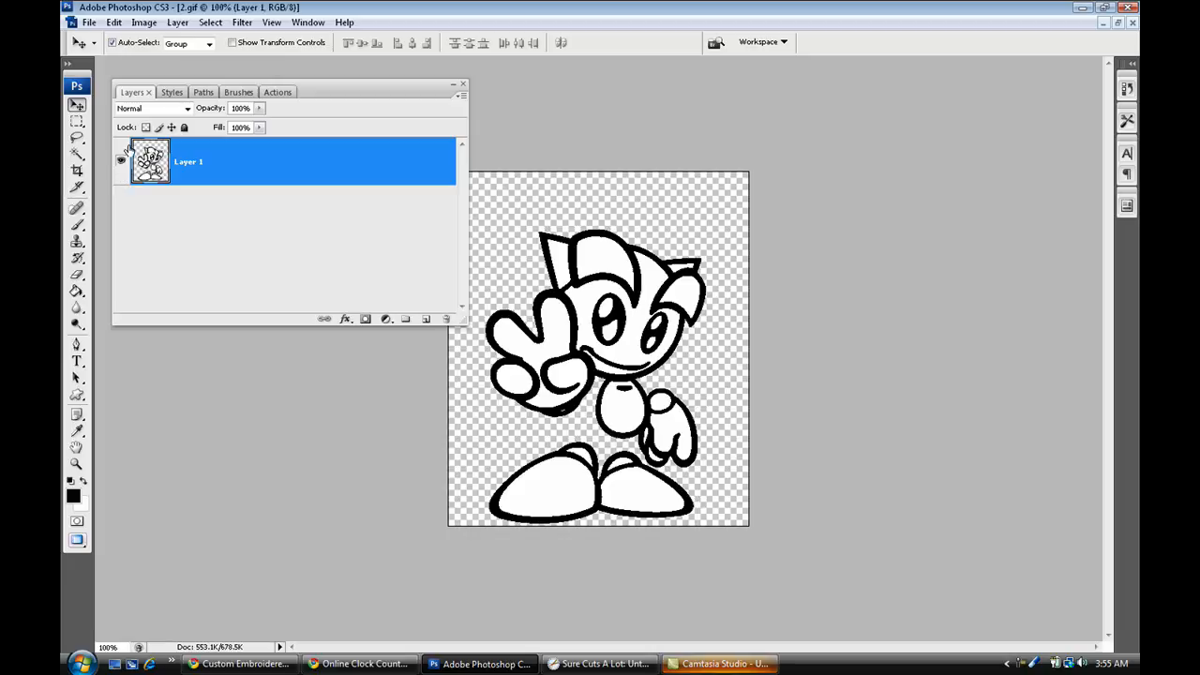
# Save a copy of the stamped image in PNG format as "2 copy.png" with interlacing set to None.
pyautogui.click(89, 21)
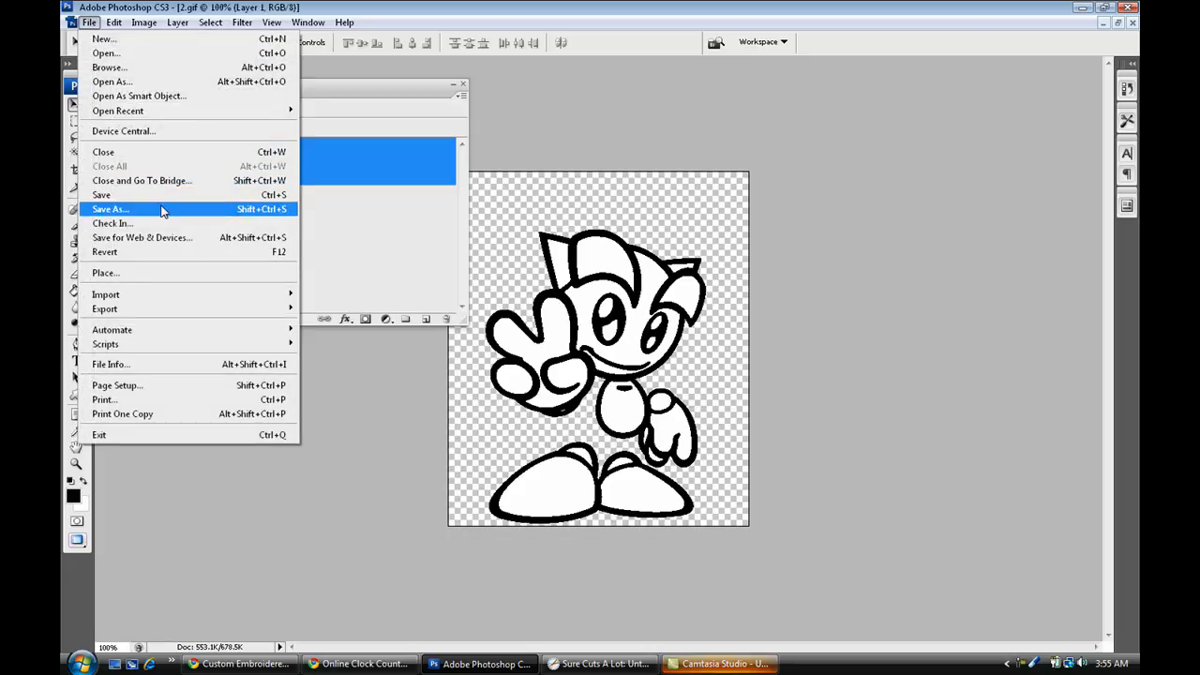
pyautogui.click(89, 207)
pyautogui.click(664, 397)
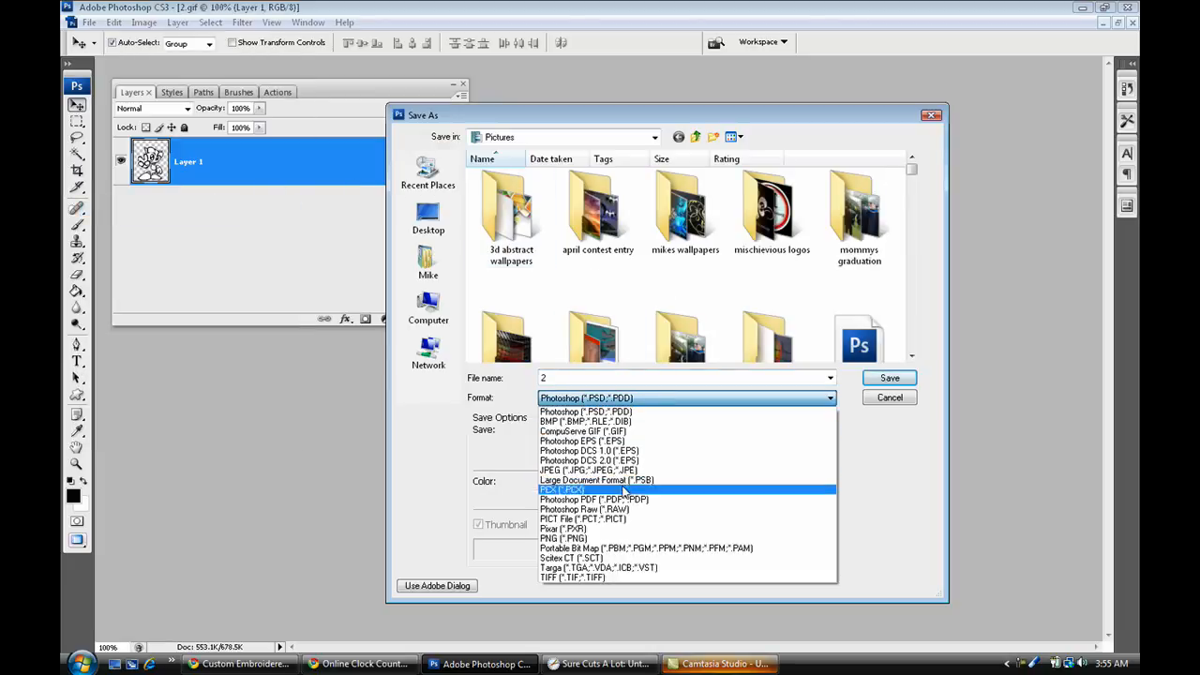
pyautogui.click(563, 538)
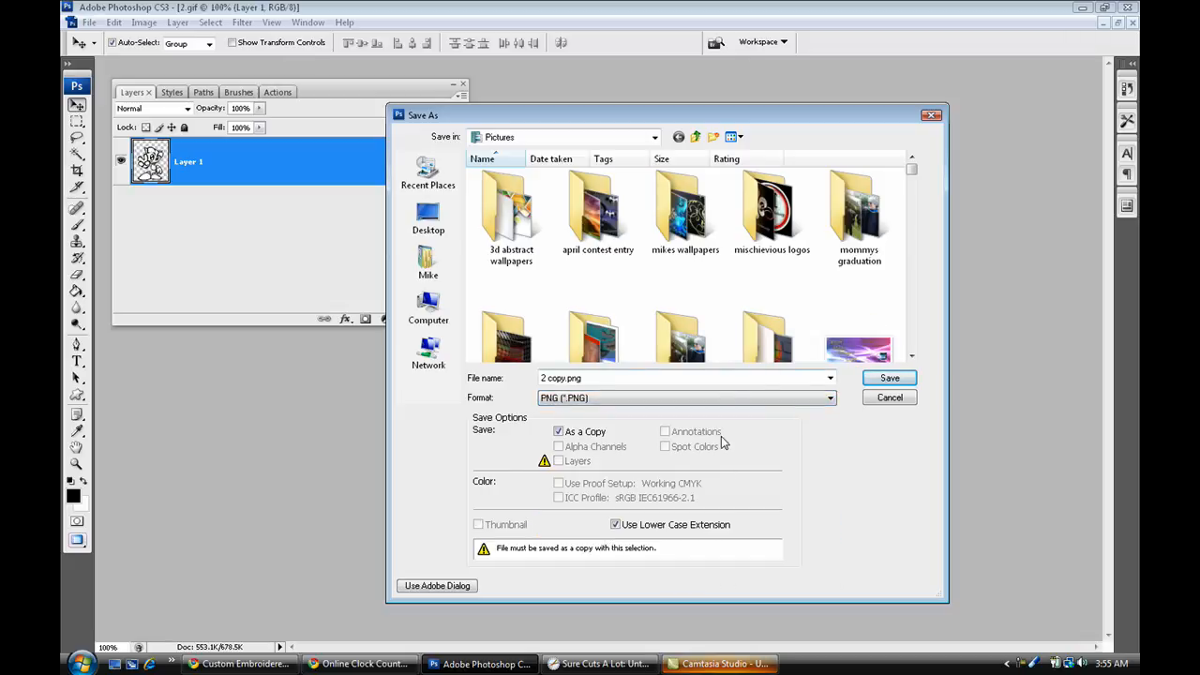
pyautogui.click(896, 380)
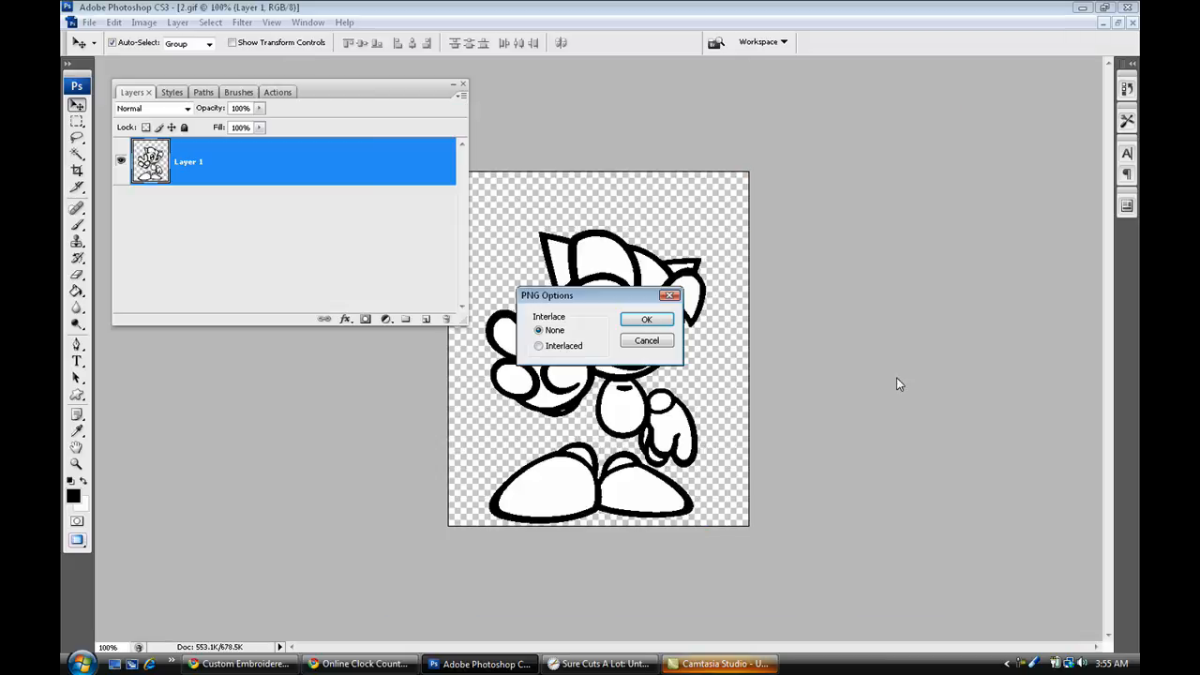
pyautogui.click(646, 321)
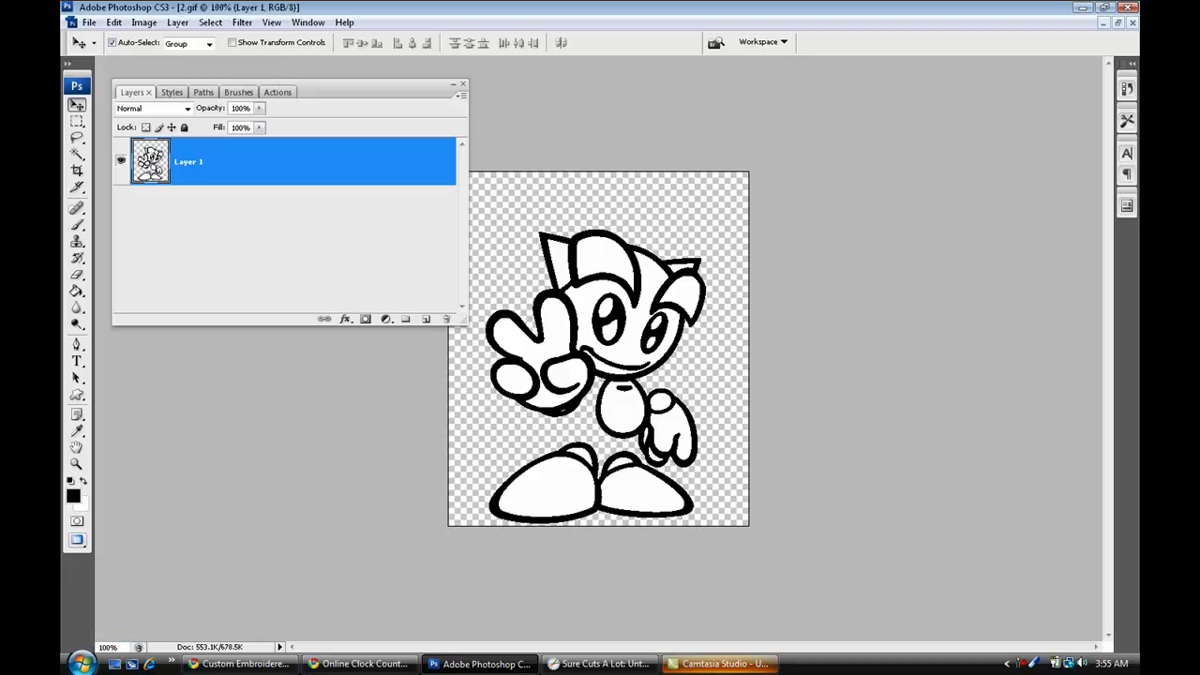
# Launch Inkscape.
pyautogui.click(83, 663)
pyautogui.click(157, 206)
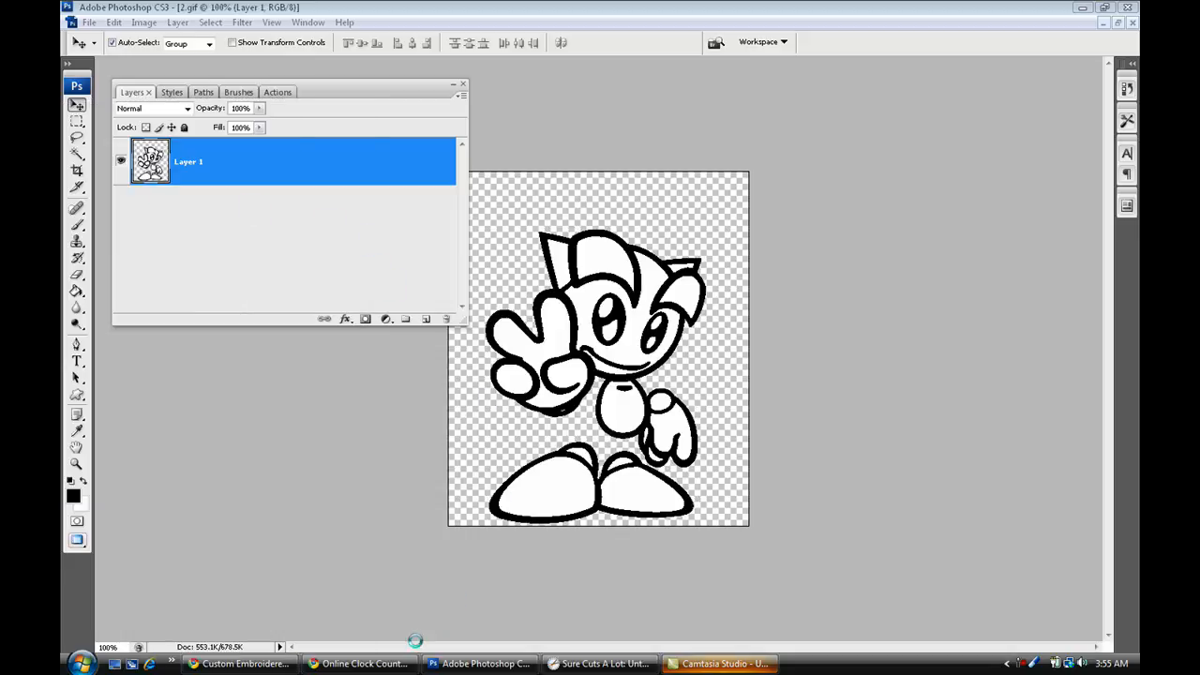
# Switch to Chrome and open the Google home page in a new tab.
pyautogui.click(249, 664)
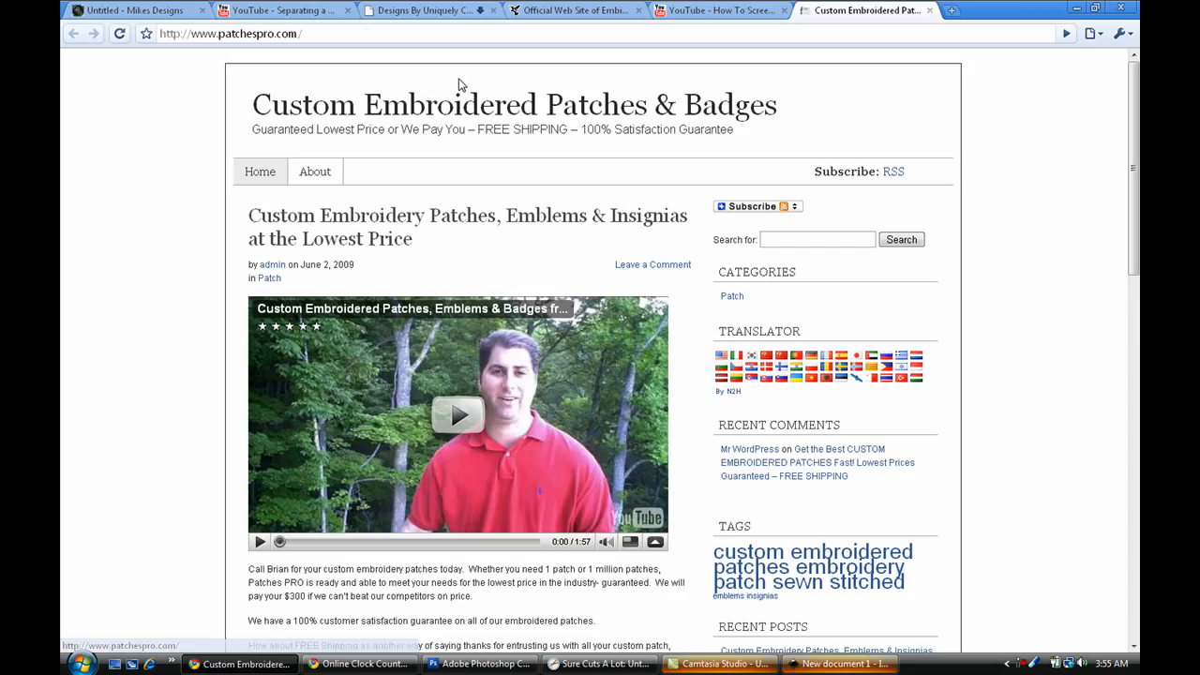
pyautogui.click(952, 9)
pyautogui.click(382, 188)
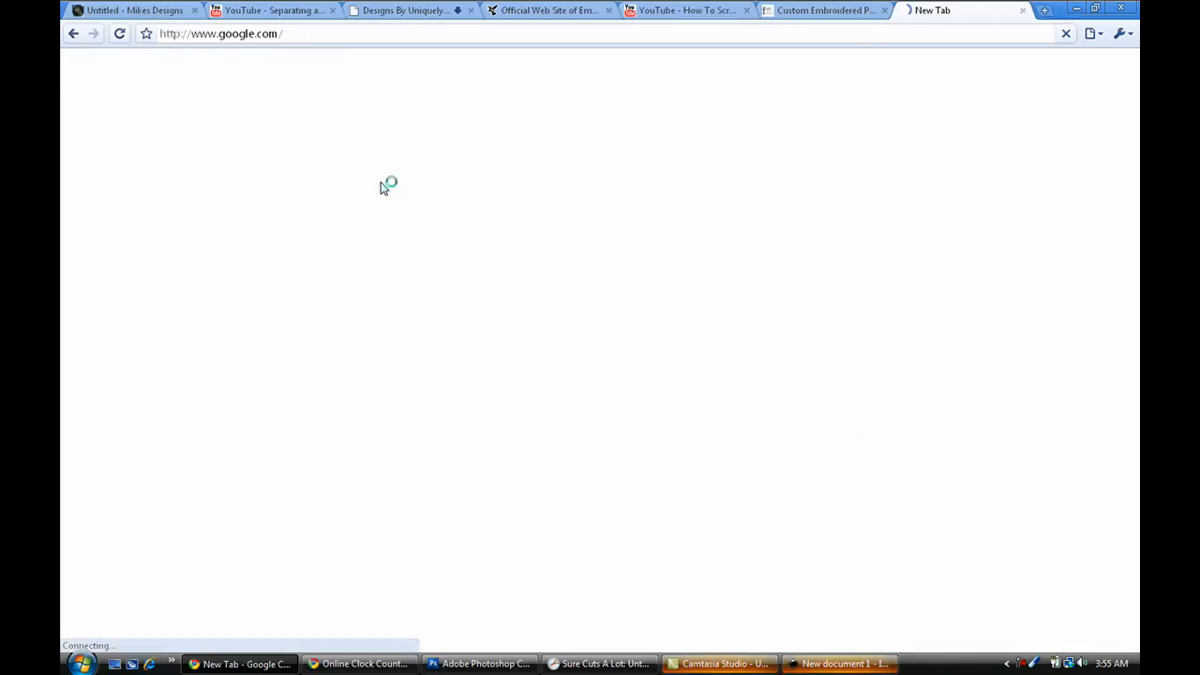
# Search Google for "inkscape" and open the official Inkscape website.
pyautogui.write('i')
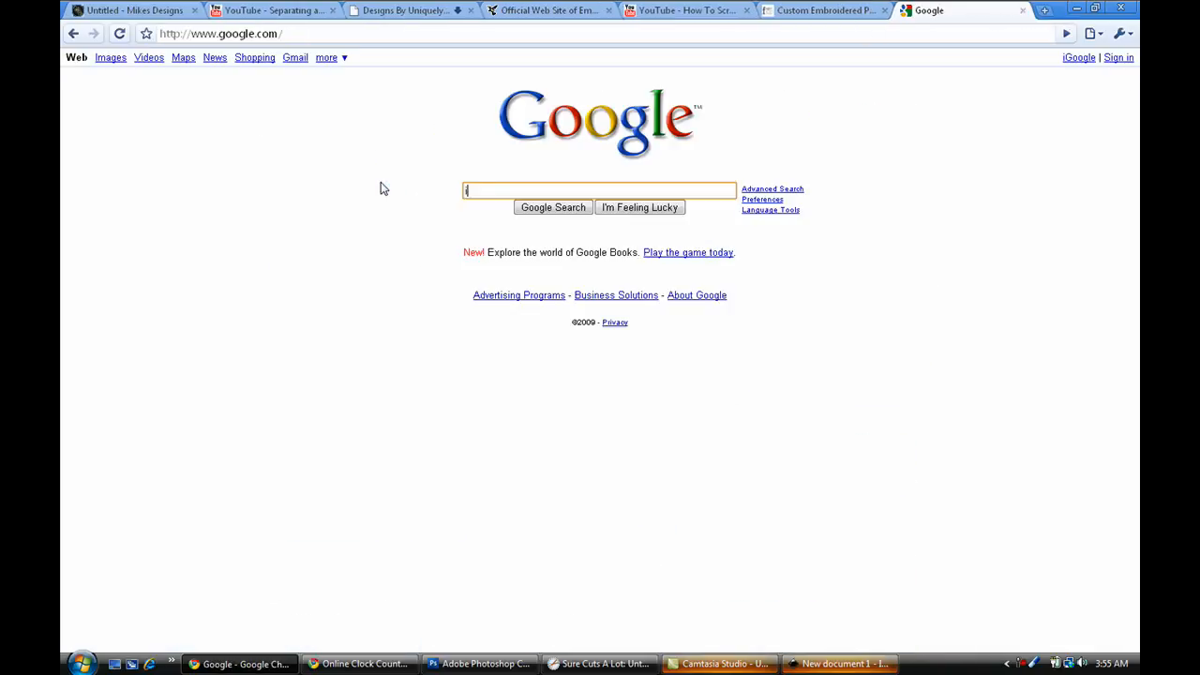
pyautogui.write('nk sca')
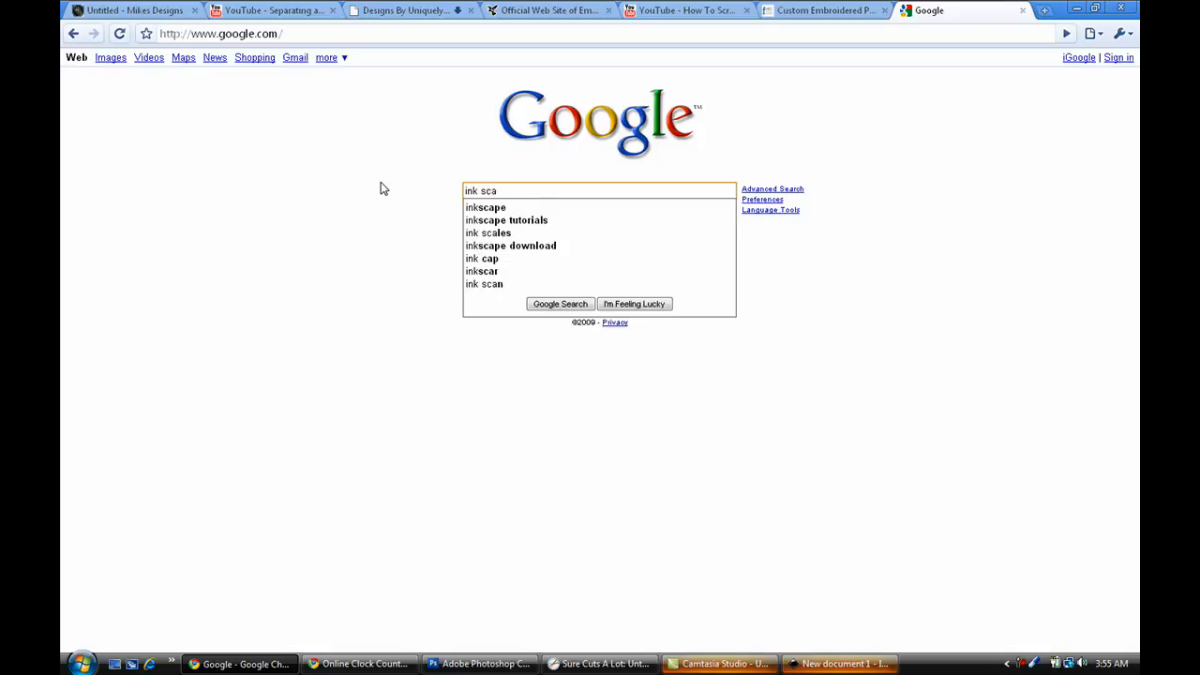
pyautogui.write('n')
pyautogui.press('BackSpace')
pyautogui.press('Down')
pyautogui.press('Return')
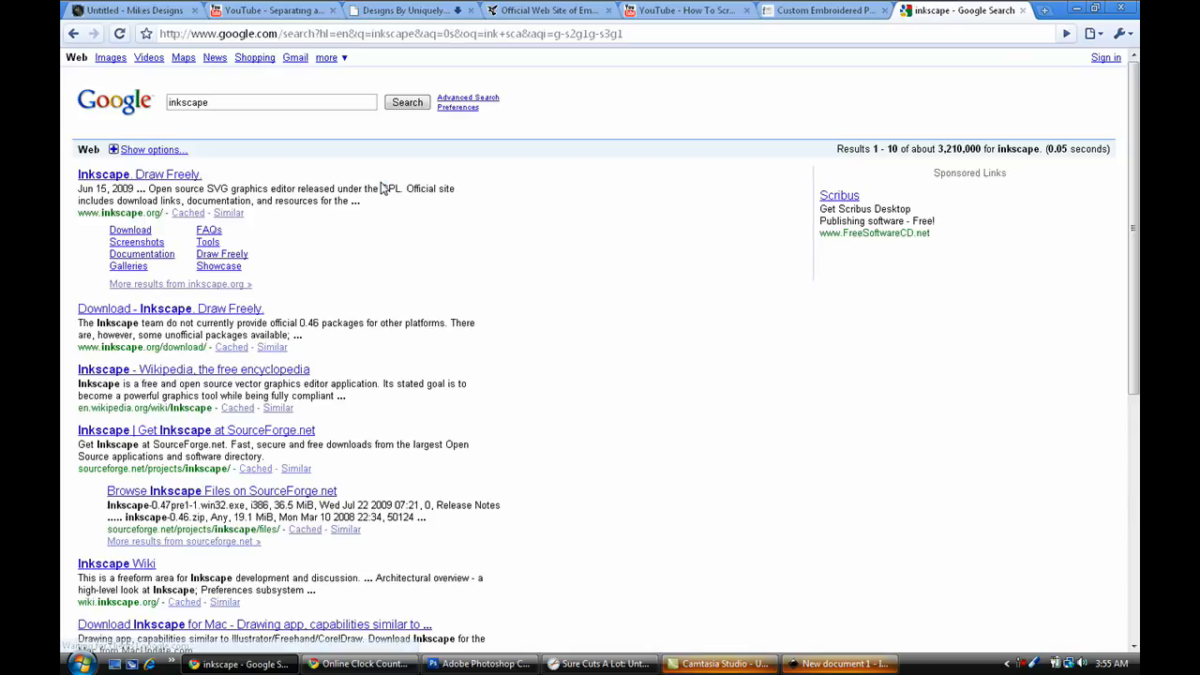
pyautogui.click(124, 178)
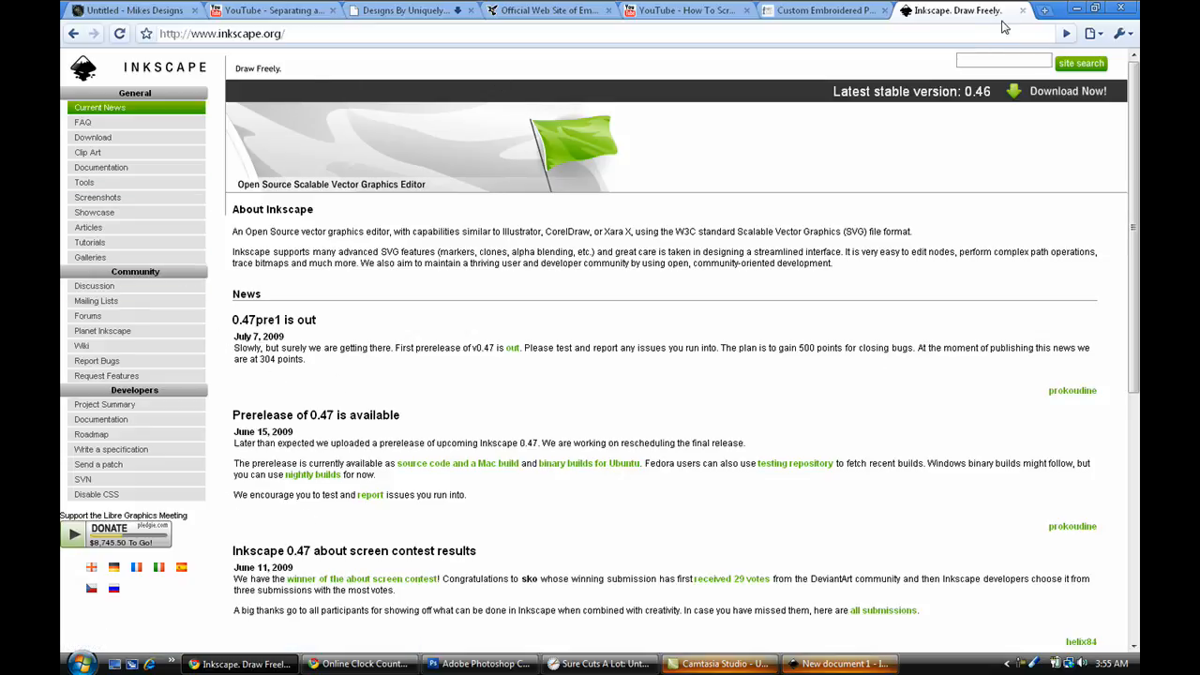
# Switch back to Inkscape and maximize the window of the new blank document.
pyautogui.click(1077, 8)
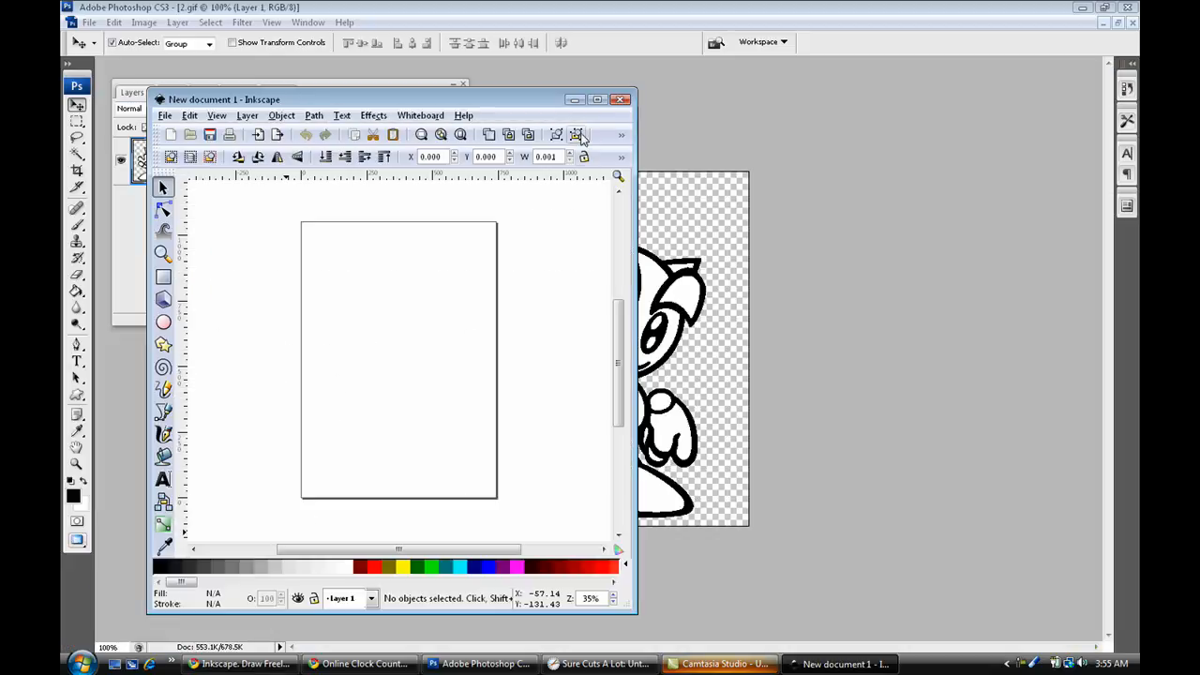
pyautogui.click(600, 104)
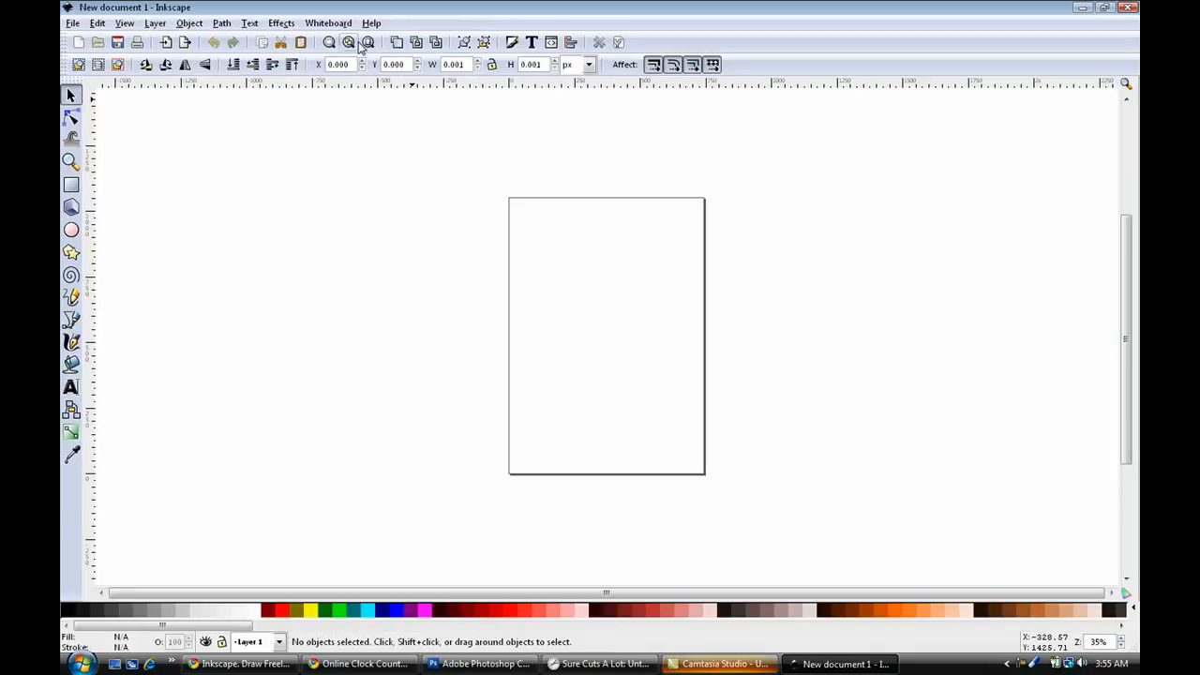
pyautogui.click(368, 42)
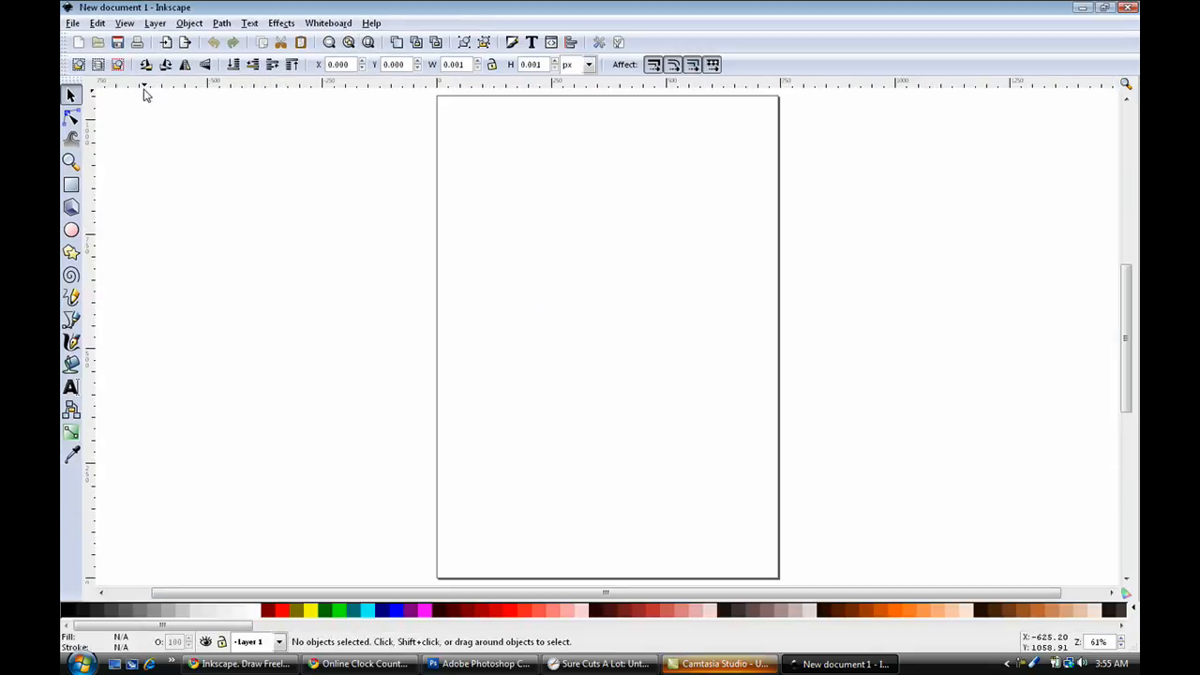
# Start opening an existing document and browse from the C: drive to the Pictures folder in the personal user folder.
pyautogui.click(72, 25)
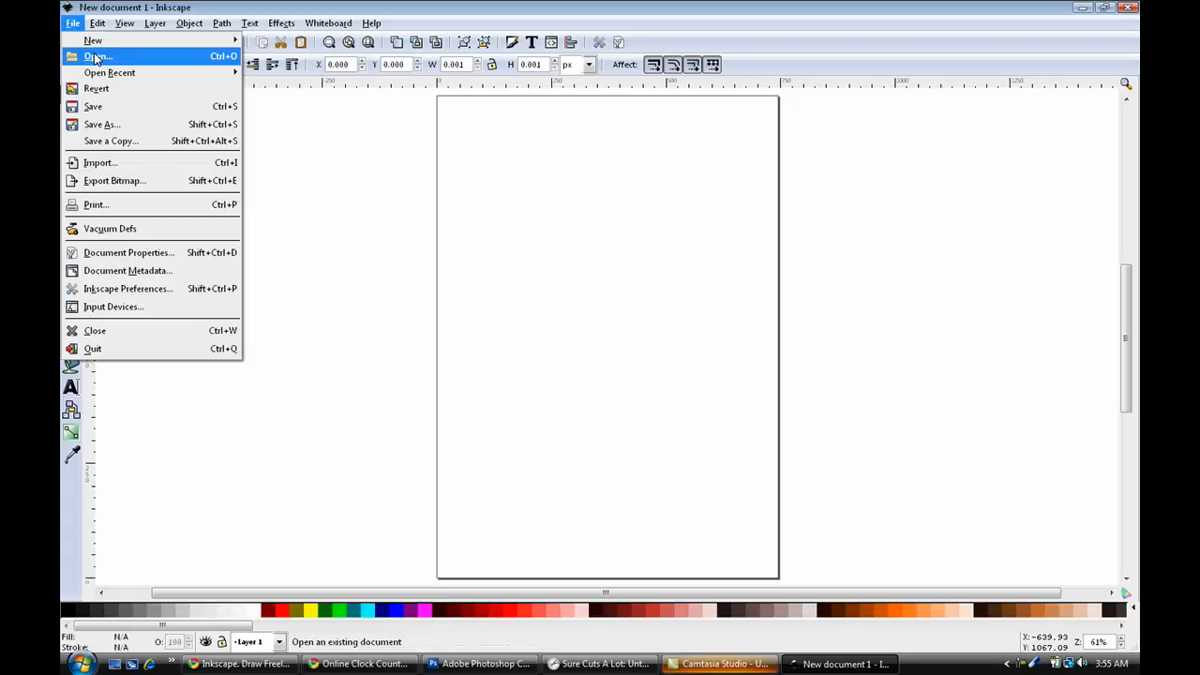
pyautogui.click(93, 56)
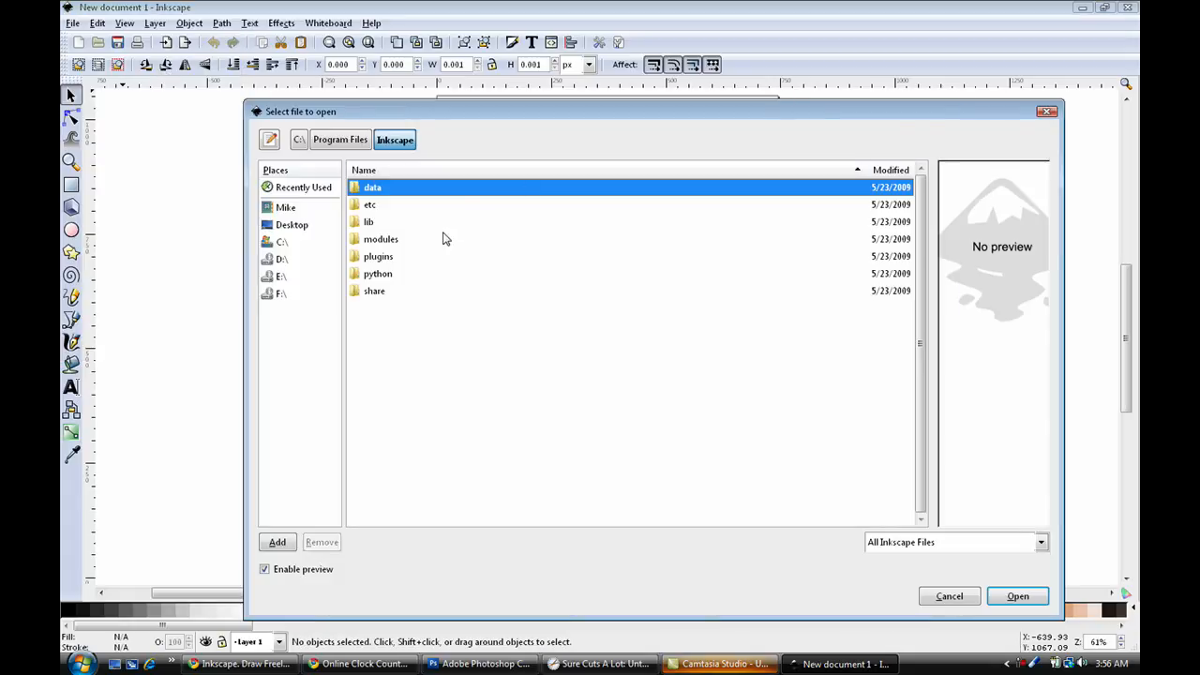
pyautogui.click(299, 243)
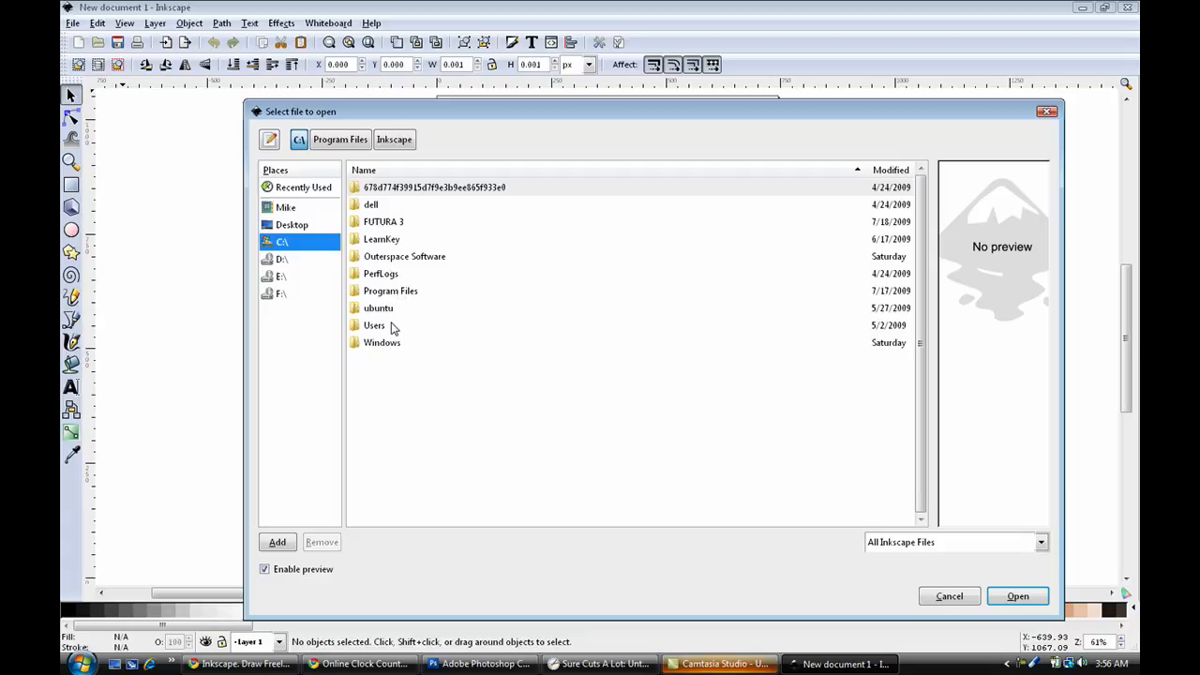
pyautogui.doubleClick(392, 325)
pyautogui.doubleClick(394, 211)
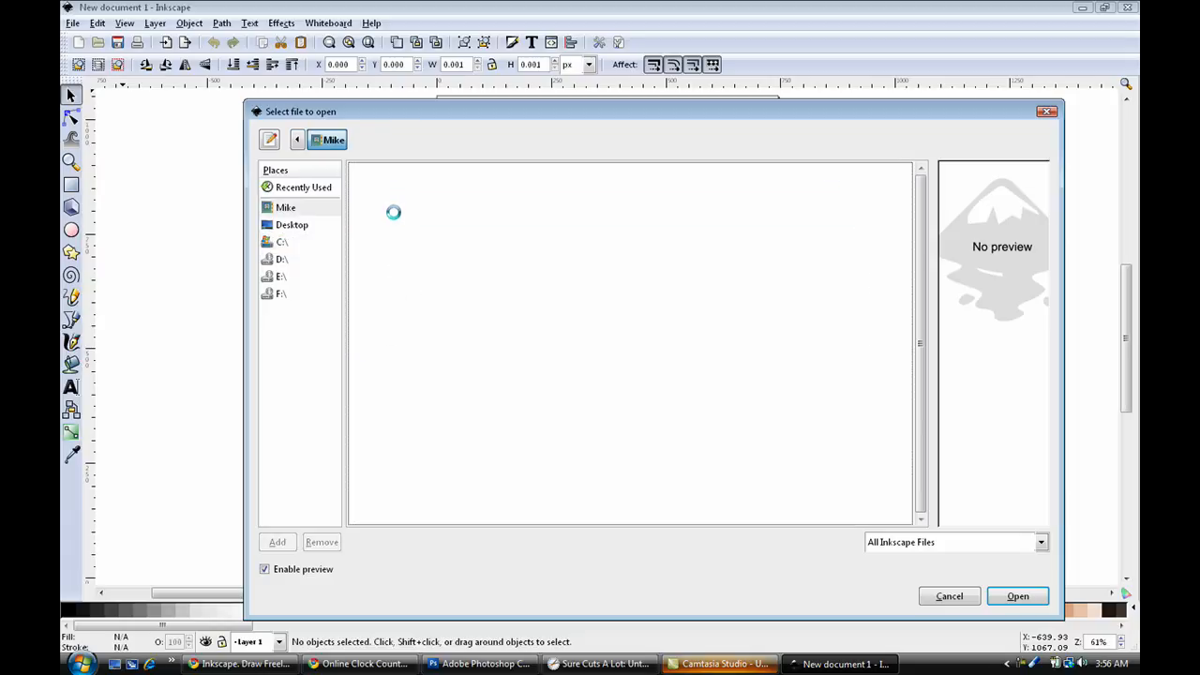
pyautogui.doubleClick(404, 346)
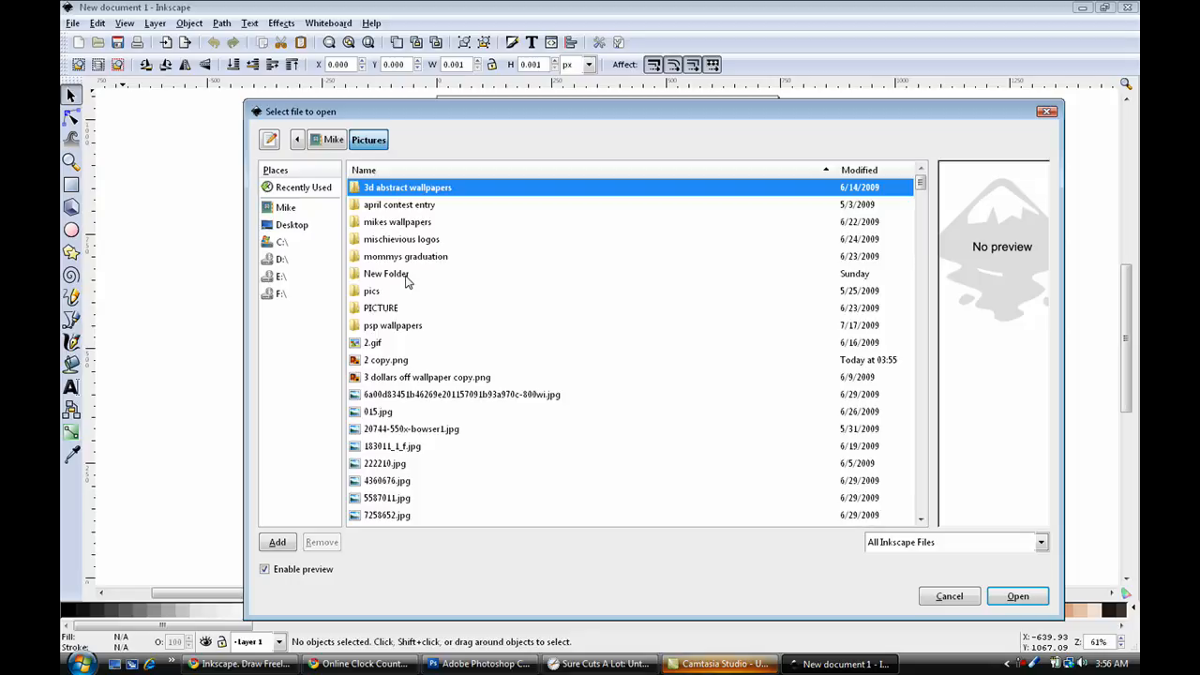
# Switch to Photoshop to check the line art's save options, cancel without saving, and return to Inkscape.
pyautogui.click(504, 659)
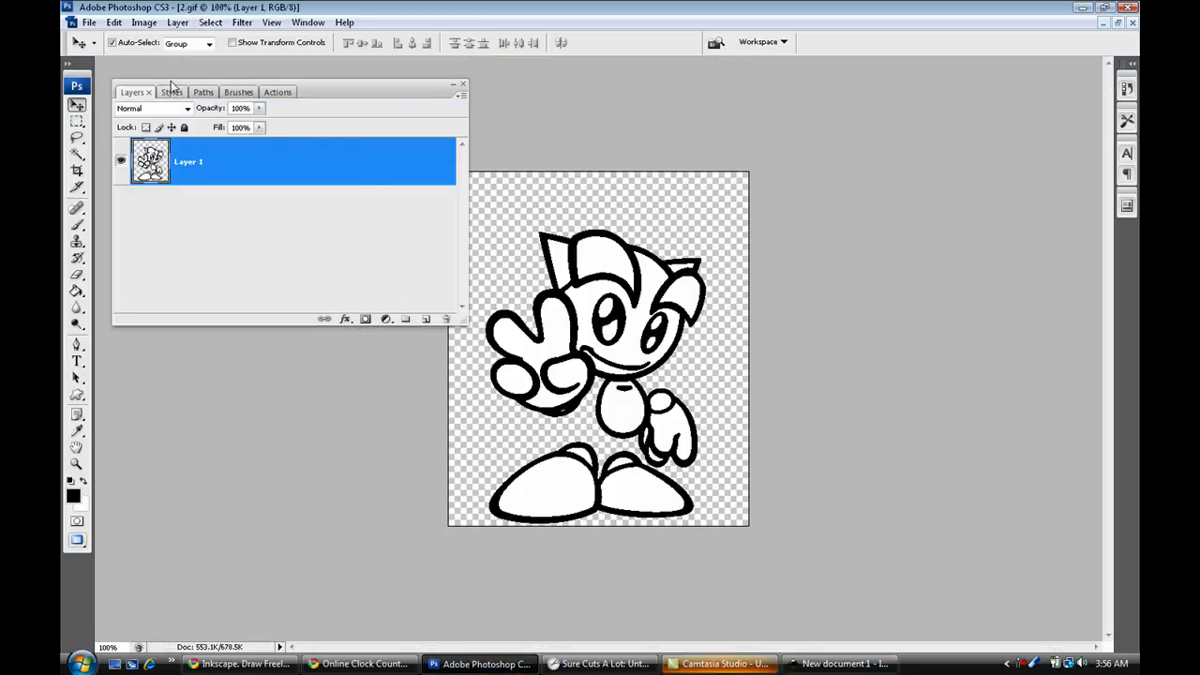
pyautogui.hotkey('ctrl', 'shift', 's')
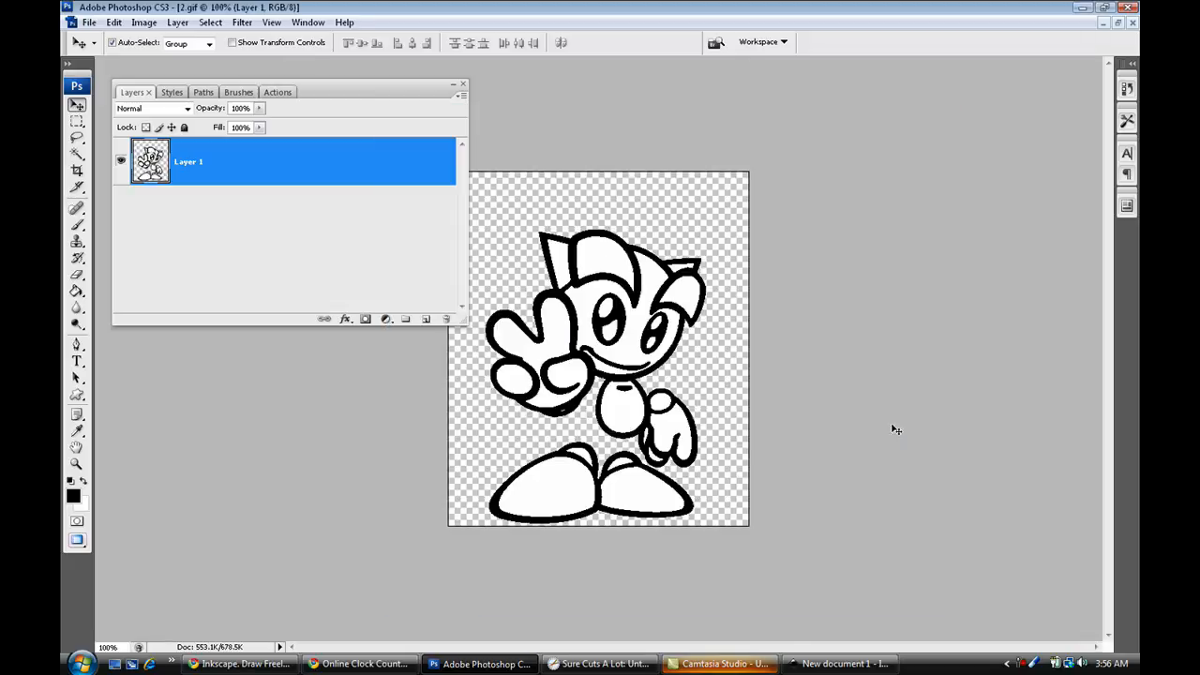
pyautogui.click(890, 397)
pyautogui.click(826, 664)
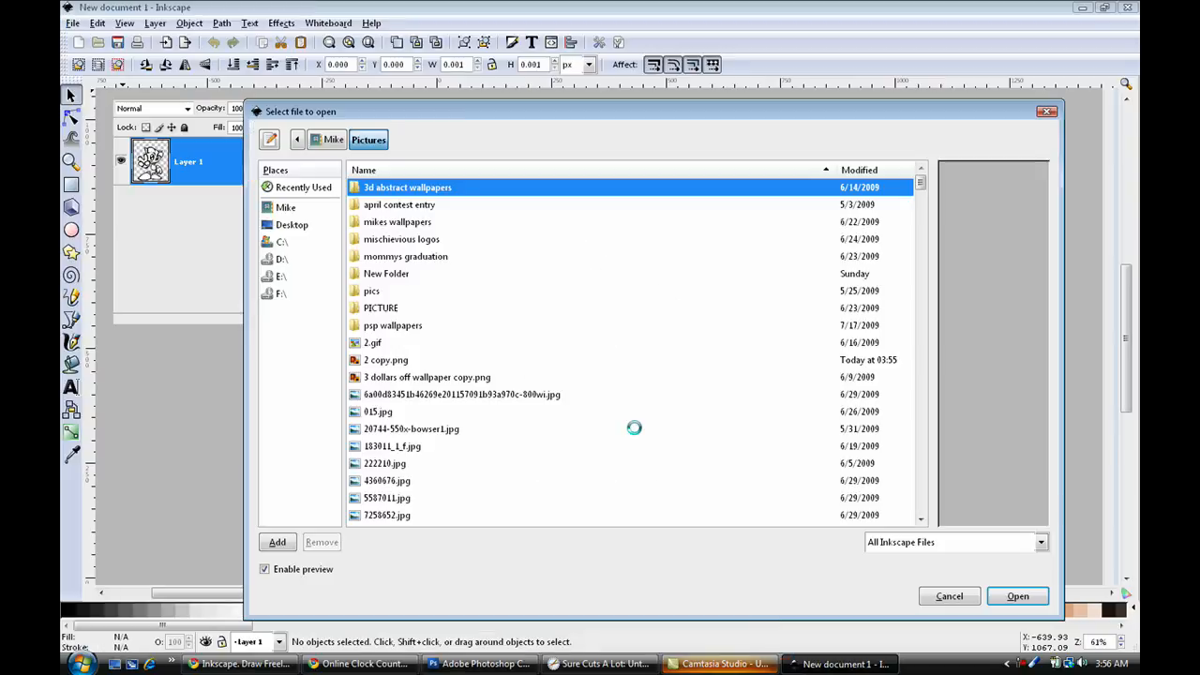
# Open the image 2 copy.png from the Pictures folder.
pyautogui.click(381, 365)
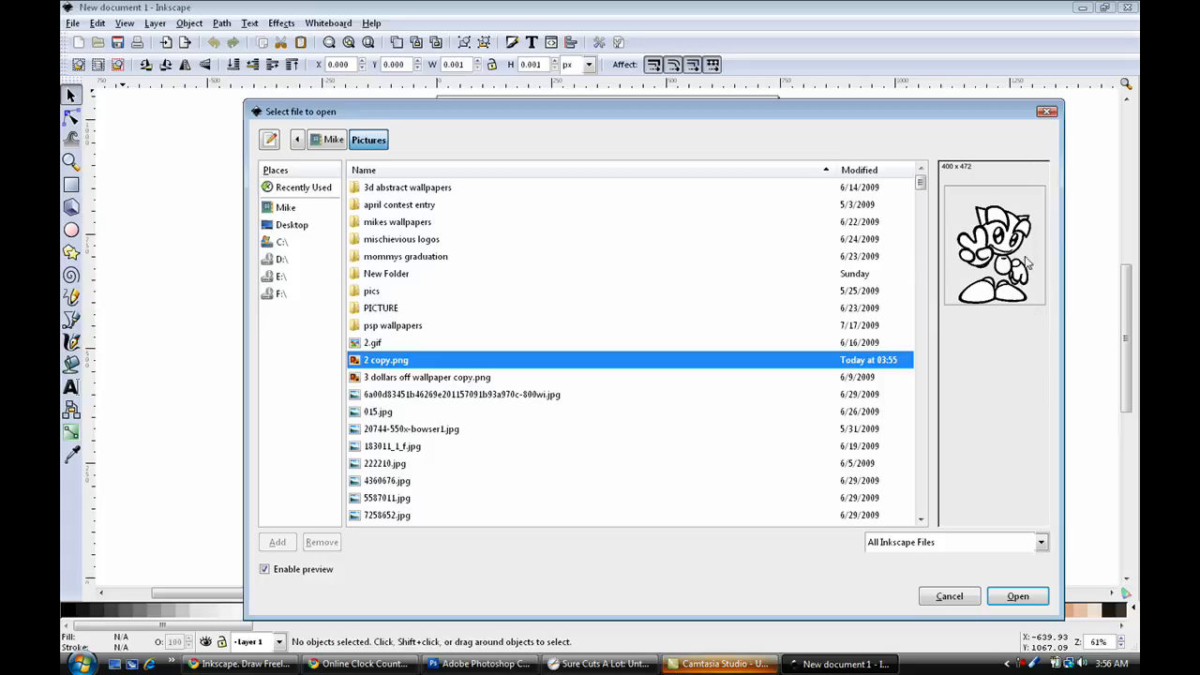
pyautogui.click(1017, 597)
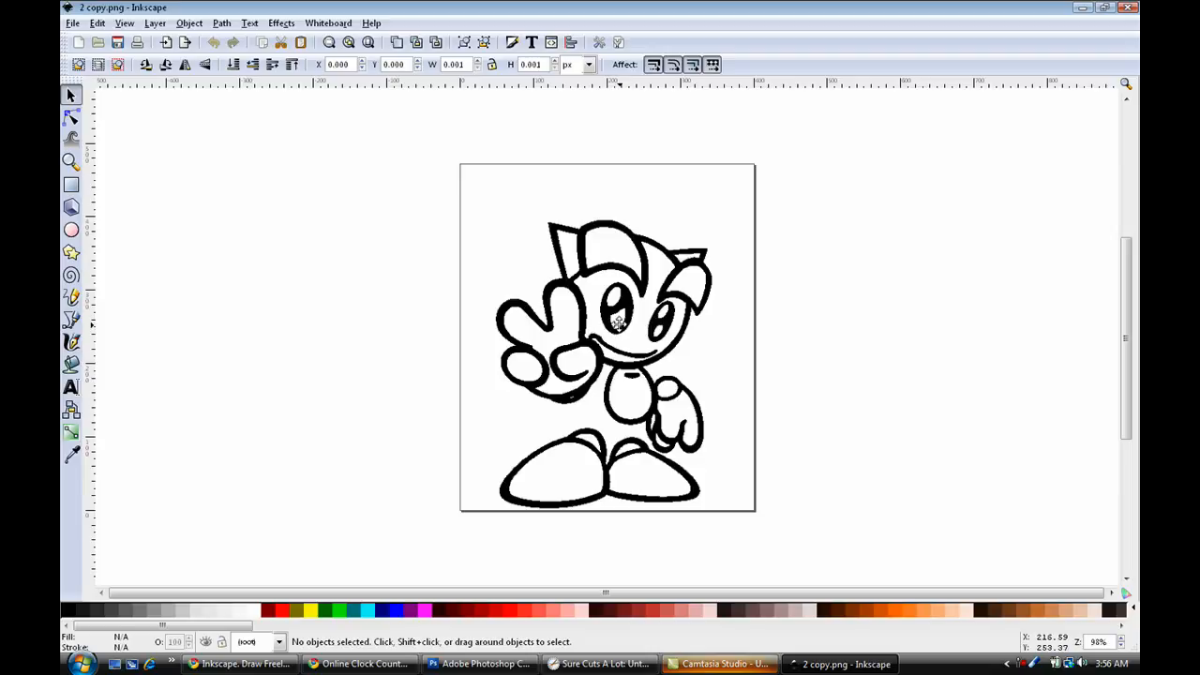
# Try to trace the bitmap with Brightness cutoff at a threshold of 0.450 without selecting the image.
pyautogui.click(222, 24)
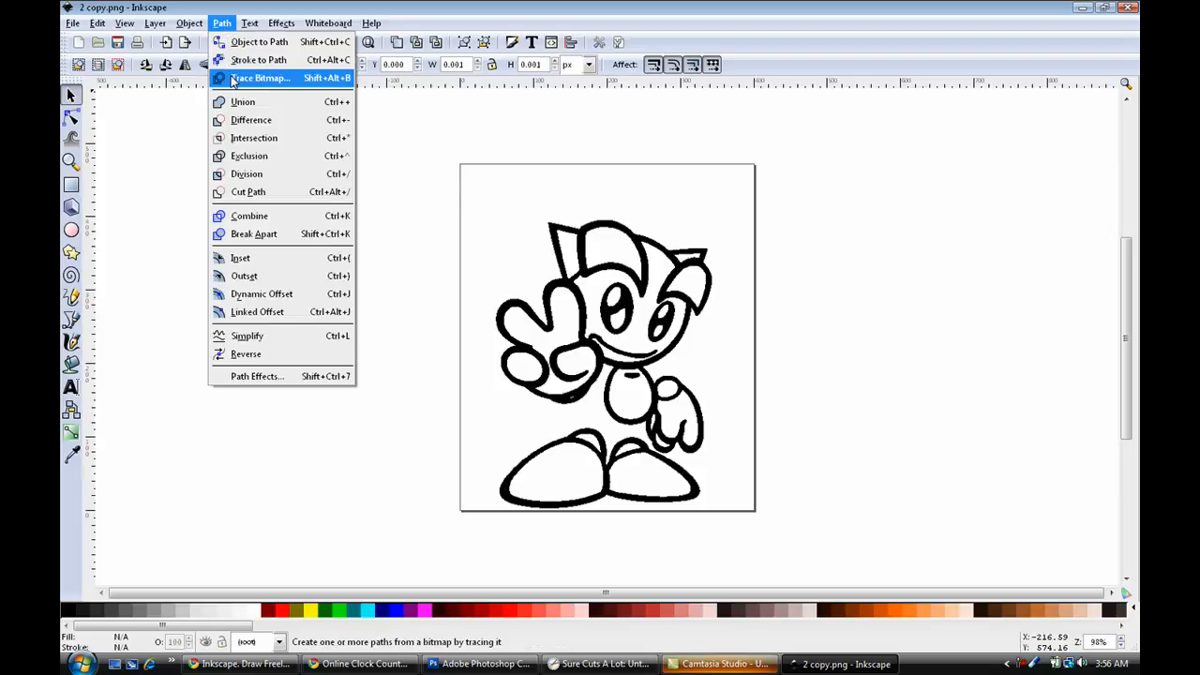
pyautogui.click(233, 81)
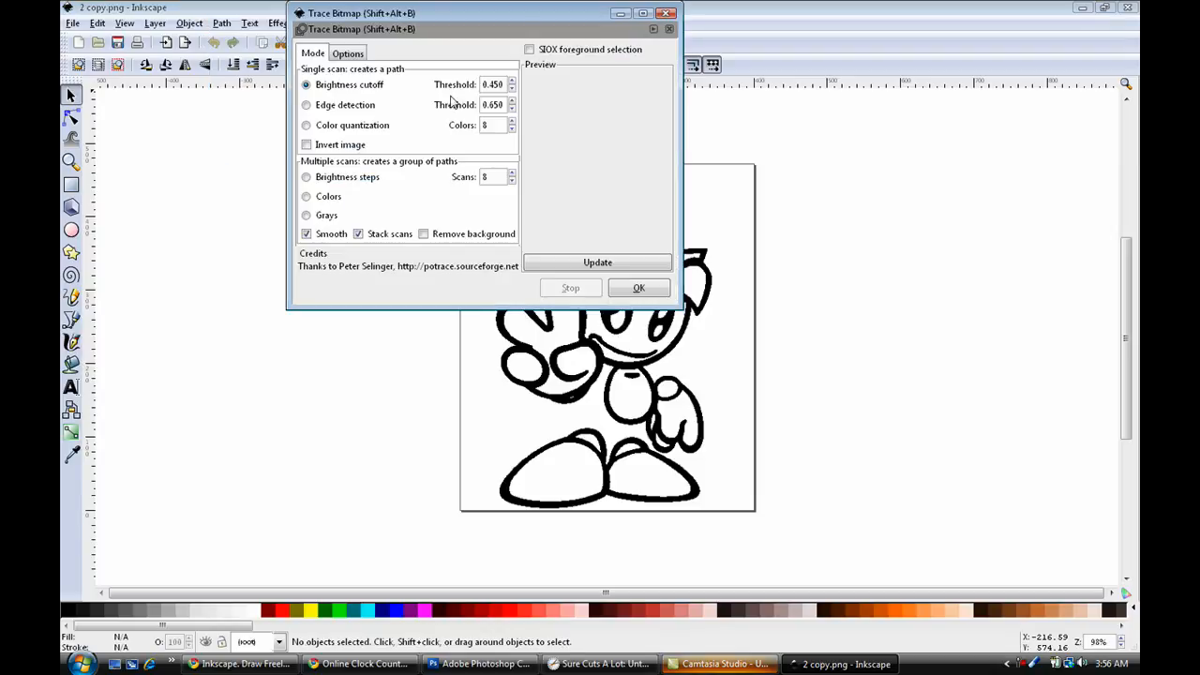
pyautogui.click(343, 89)
pyautogui.moveTo(472, 14)
pyautogui.mouseDown()
pyautogui.moveTo(347, 84)
pyautogui.moveTo(196, 133)
pyautogui.moveTo(269, 113)
pyautogui.moveTo(289, 101)
pyautogui.moveTo(284, 91)
pyautogui.mouseUp()
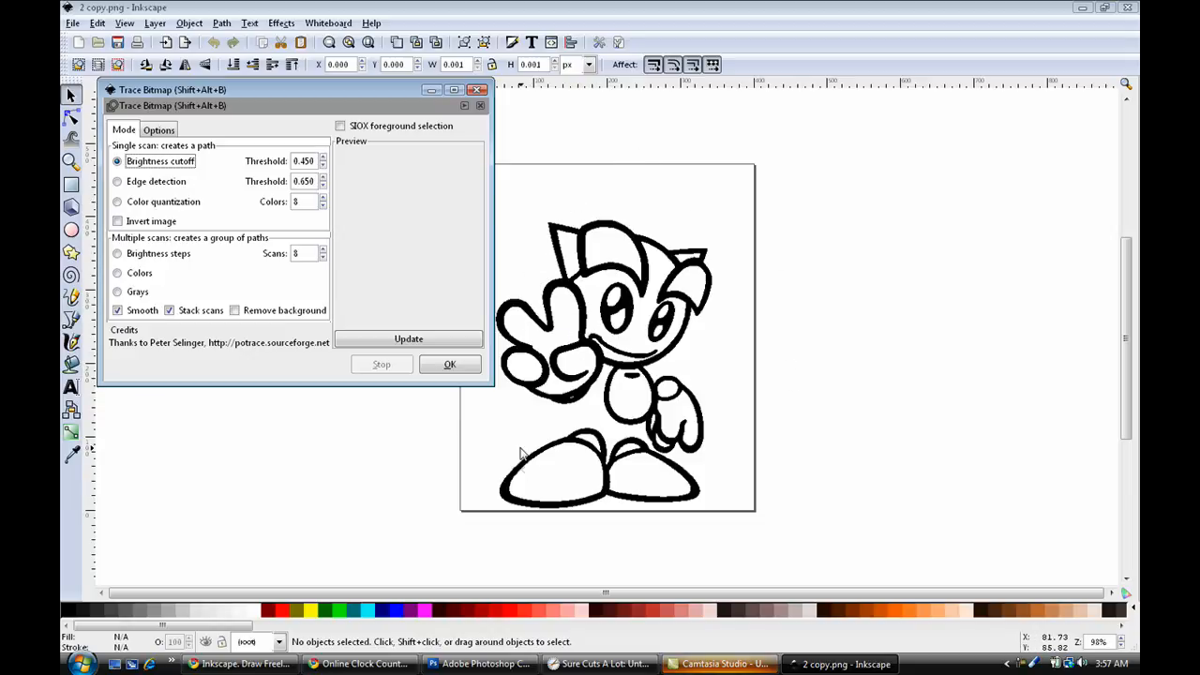
pyautogui.click(117, 183)
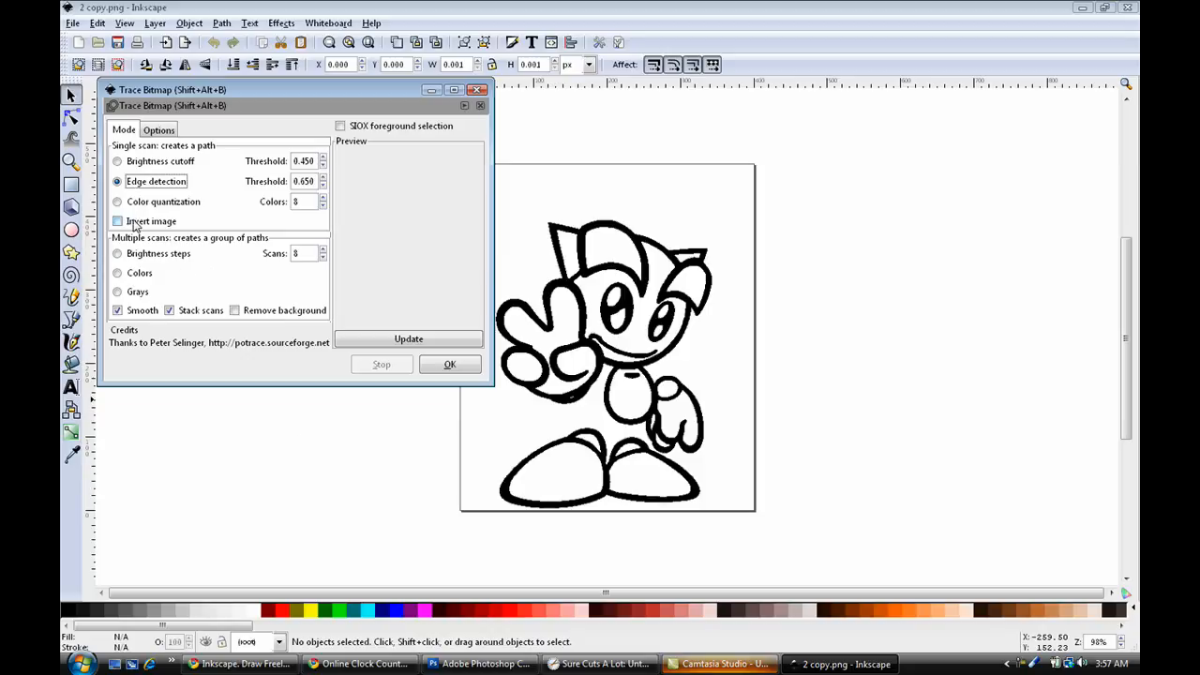
pyautogui.click(164, 165)
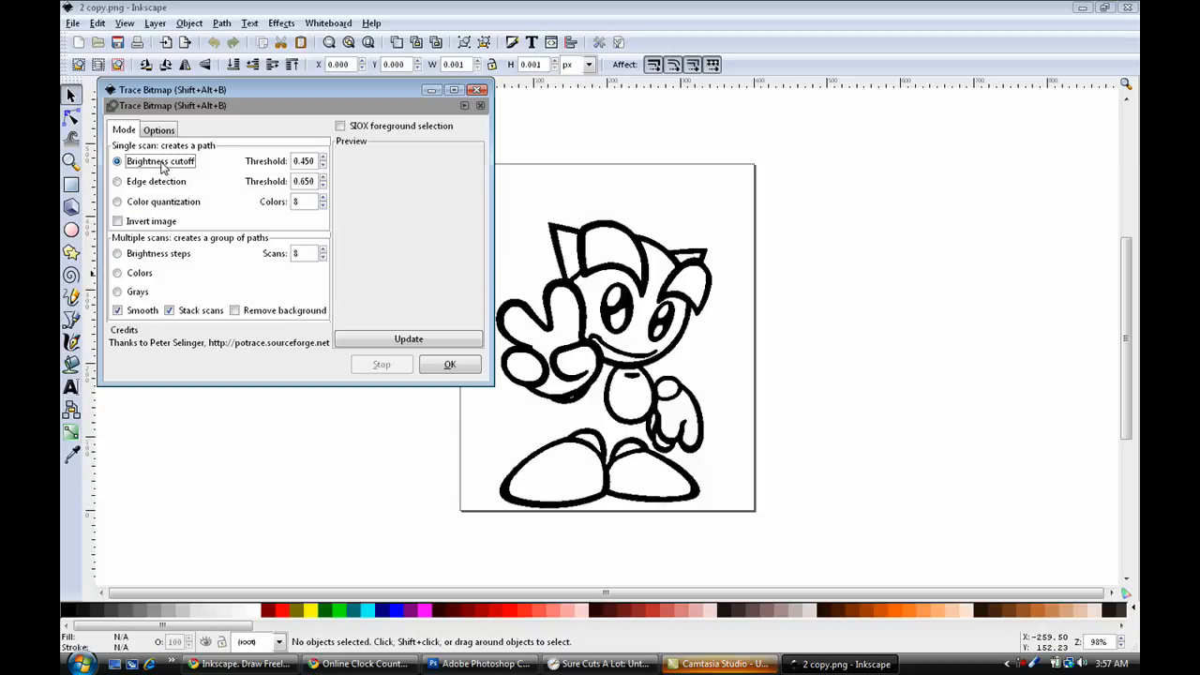
pyautogui.click(416, 341)
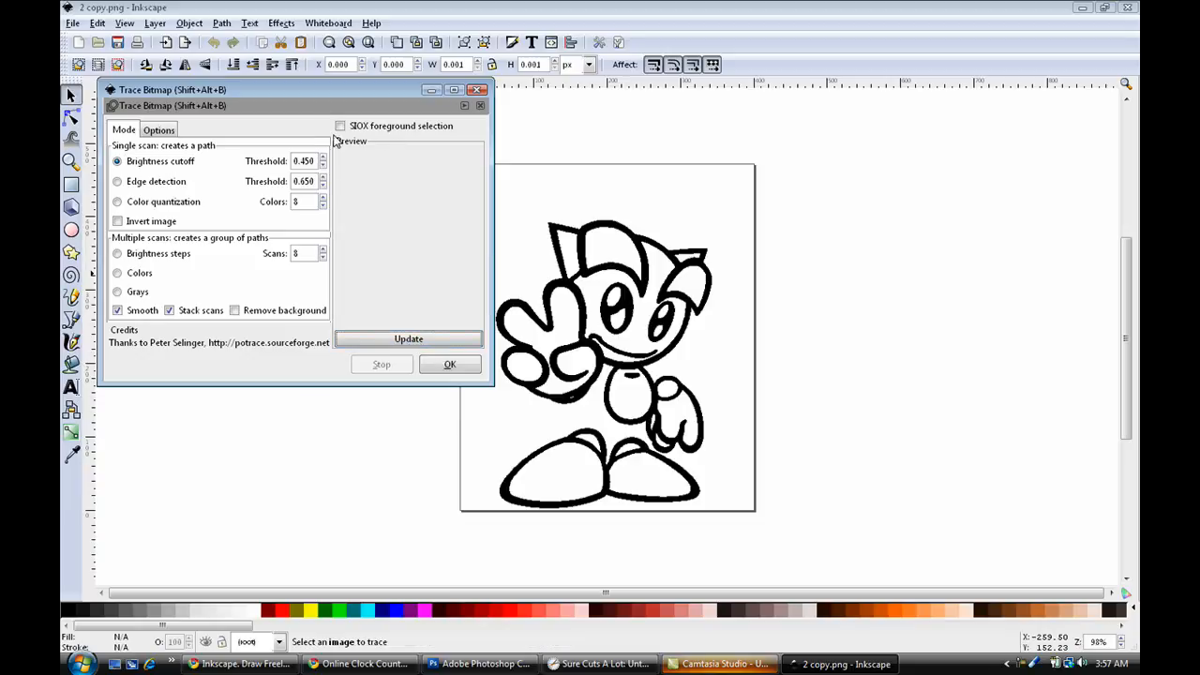
pyautogui.click(448, 368)
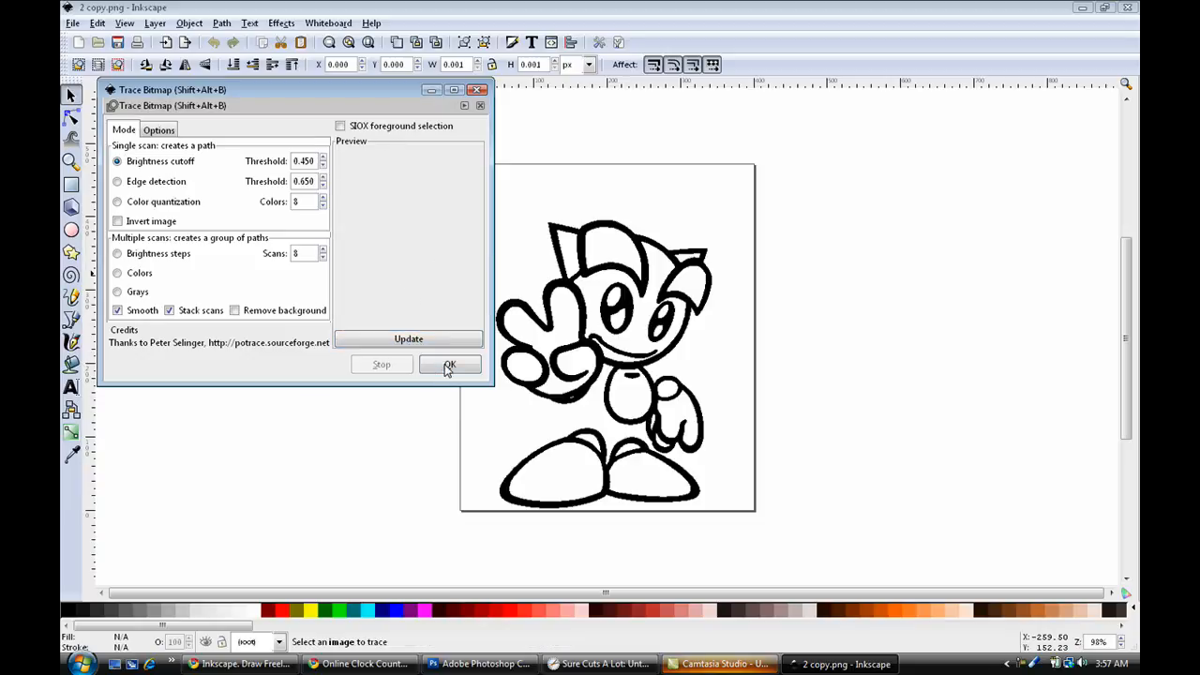
pyautogui.click(396, 342)
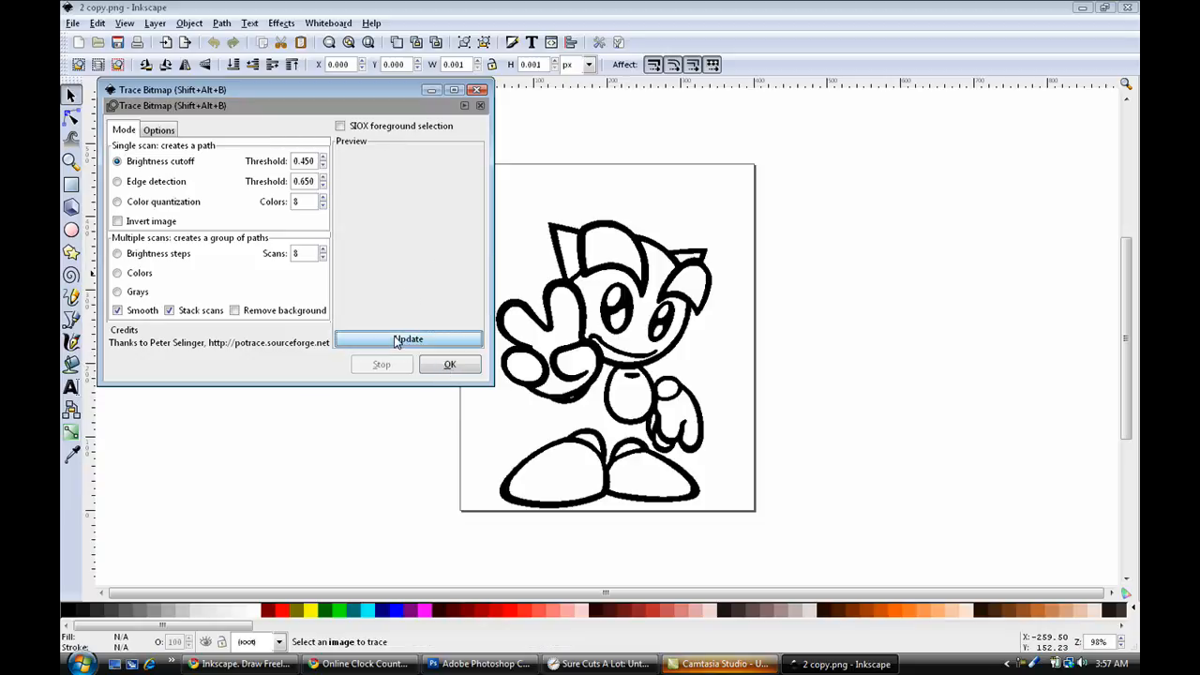
pyautogui.click(478, 90)
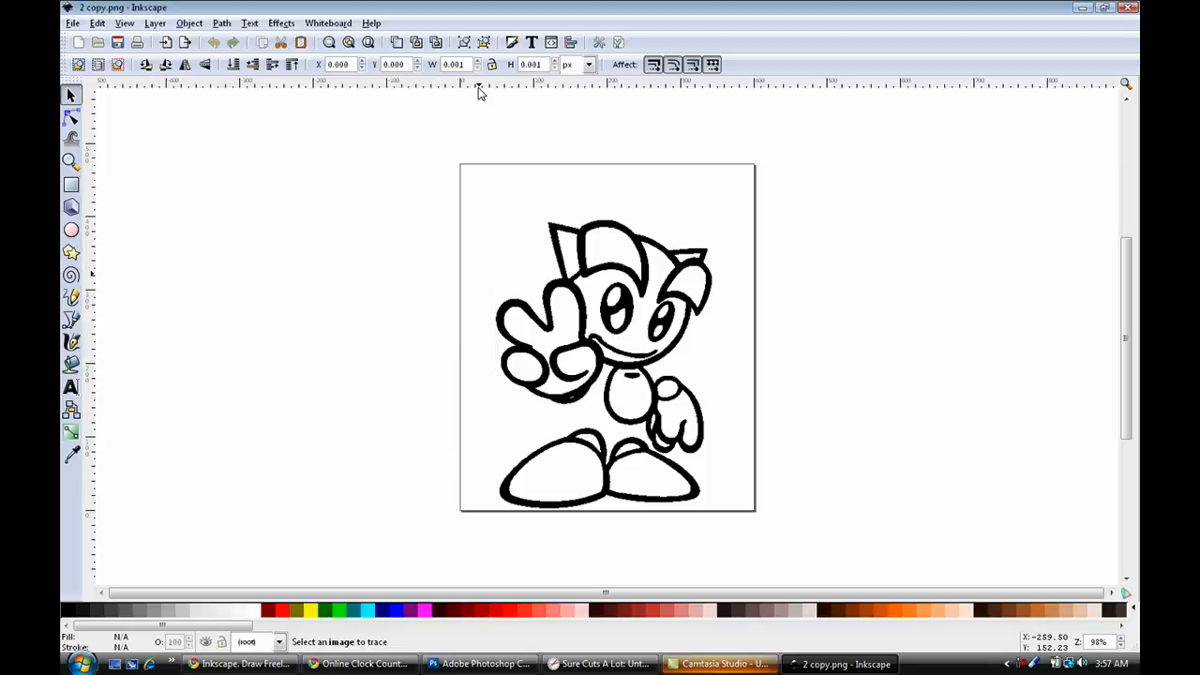
# Try to trace the unselected bitmap with Edge detection at a threshold of 0.650 and the image inverted.
pyautogui.click(219, 23)
pyautogui.click(253, 79)
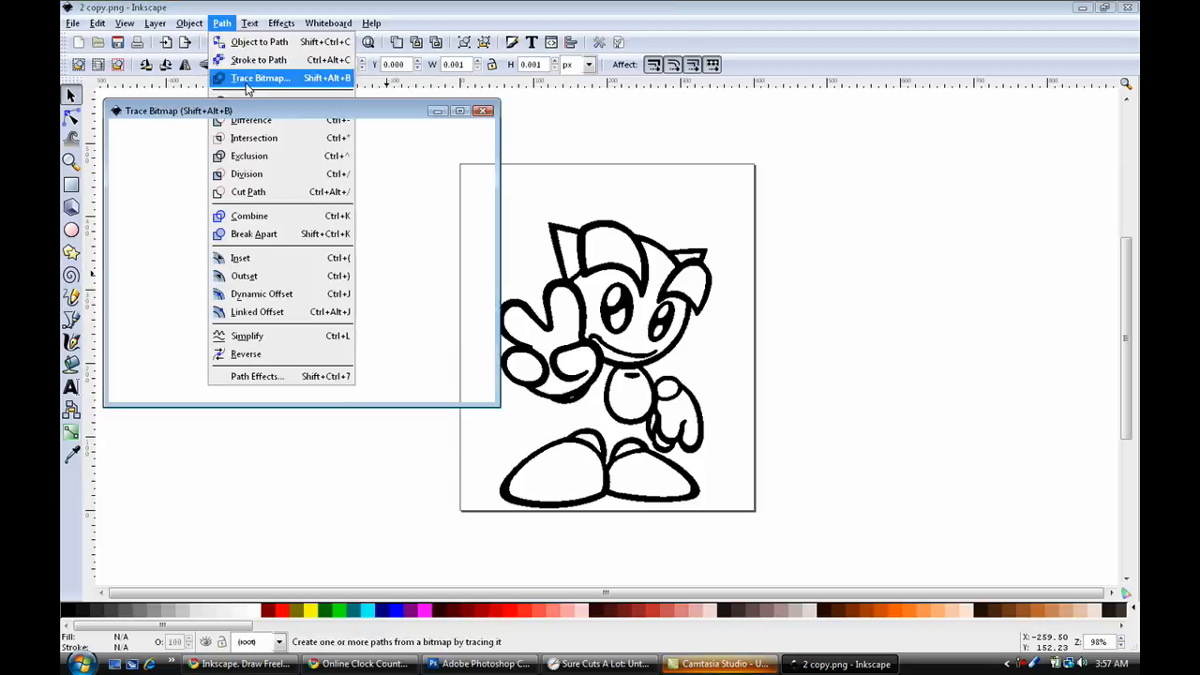
pyautogui.click(583, 262)
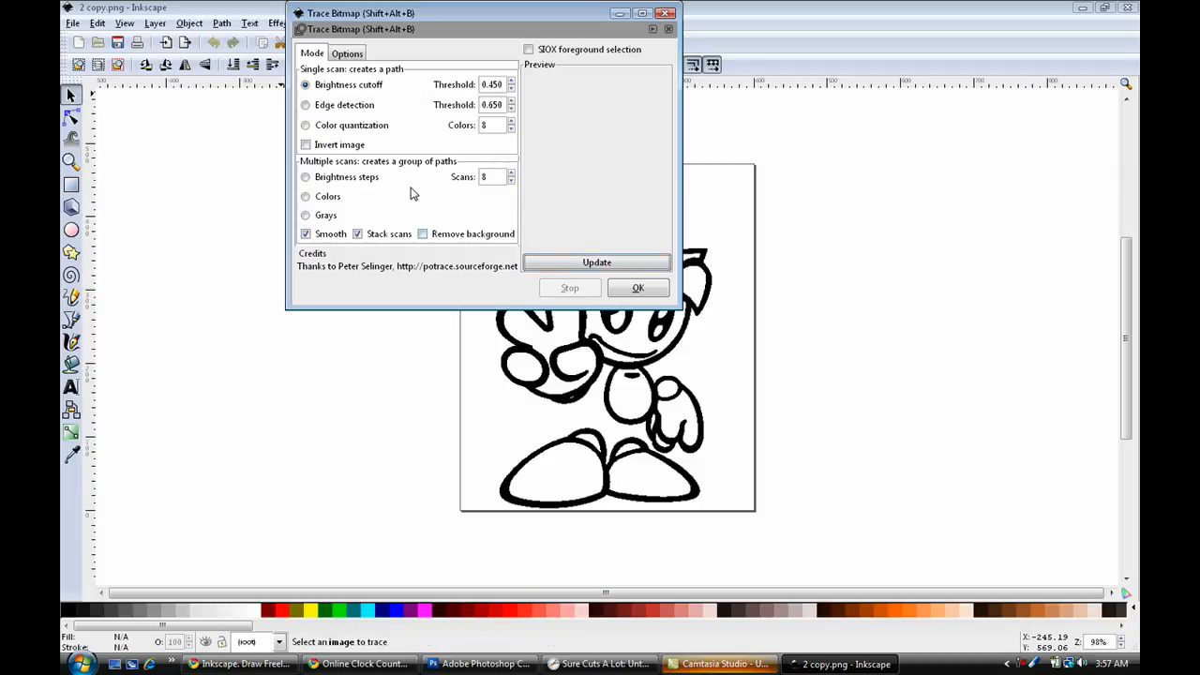
pyautogui.click(319, 107)
pyautogui.click(357, 150)
pyautogui.click(568, 263)
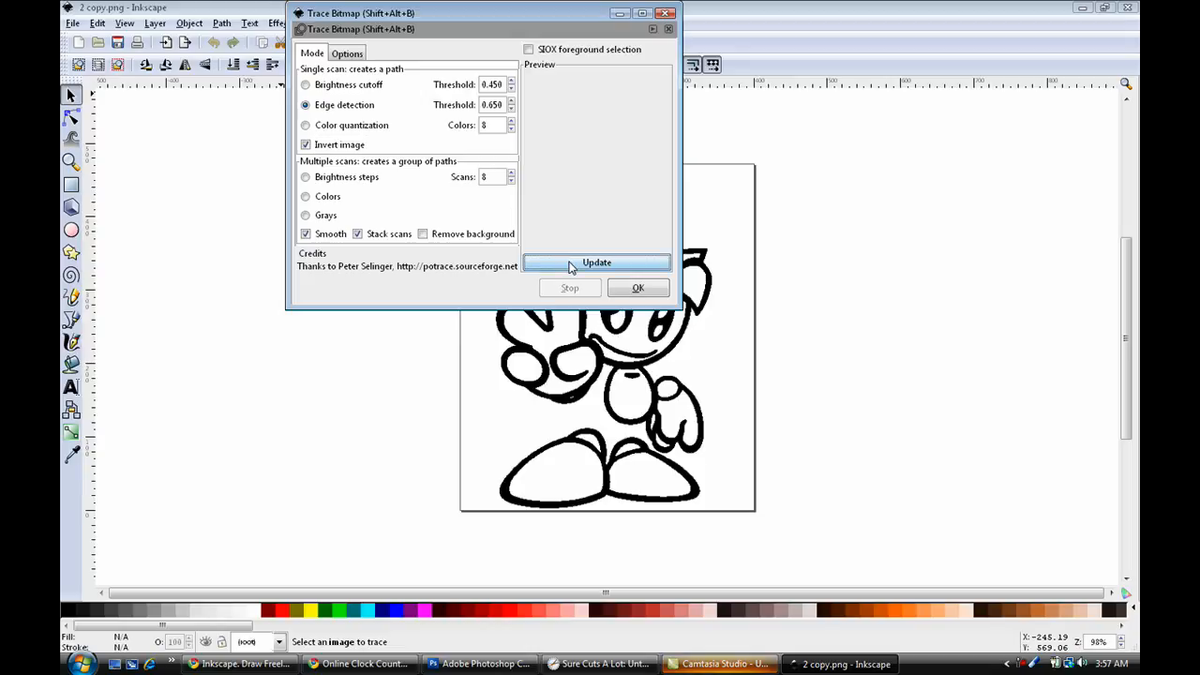
pyautogui.click(618, 288)
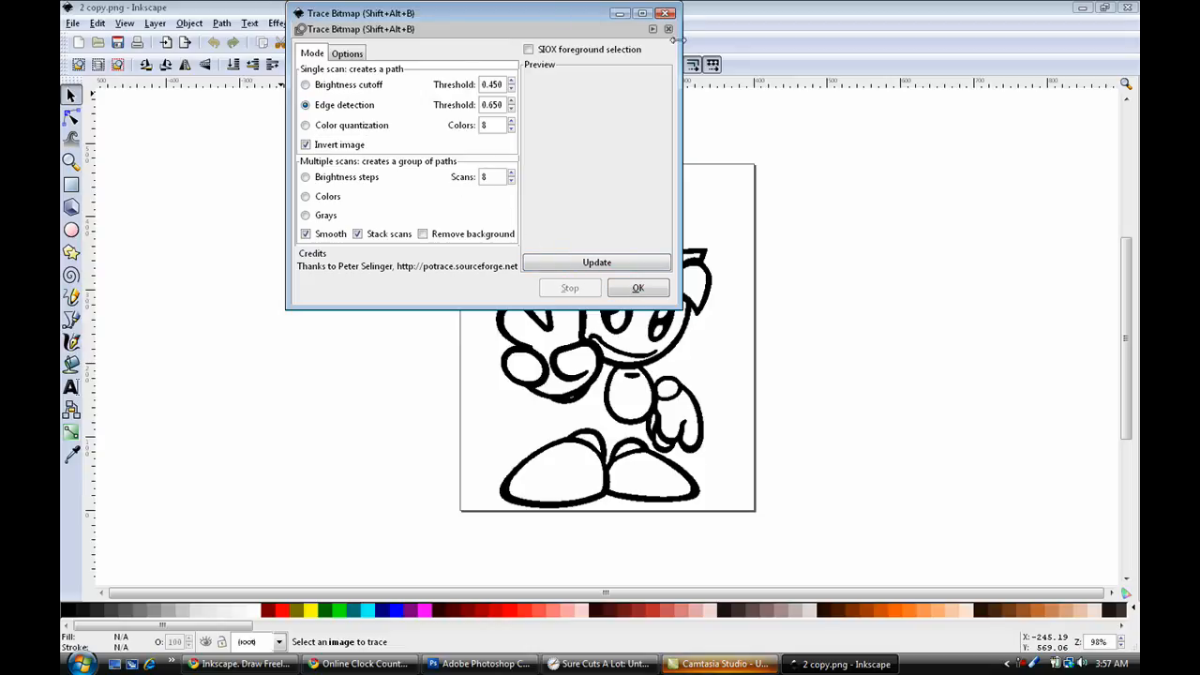
pyautogui.click(666, 13)
# Try tracing the unselected bitmap without inversion, using Edge detection, Brightness cutoff and Color quantization with 8 colors.
pyautogui.click(225, 23)
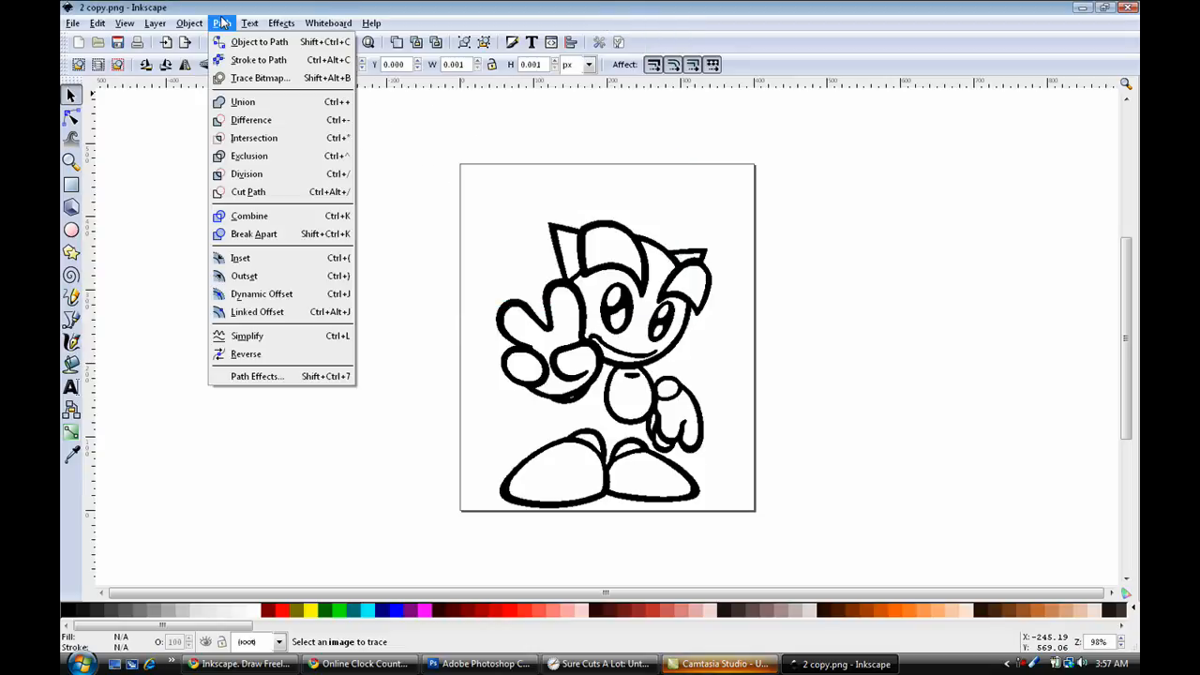
pyautogui.click(249, 78)
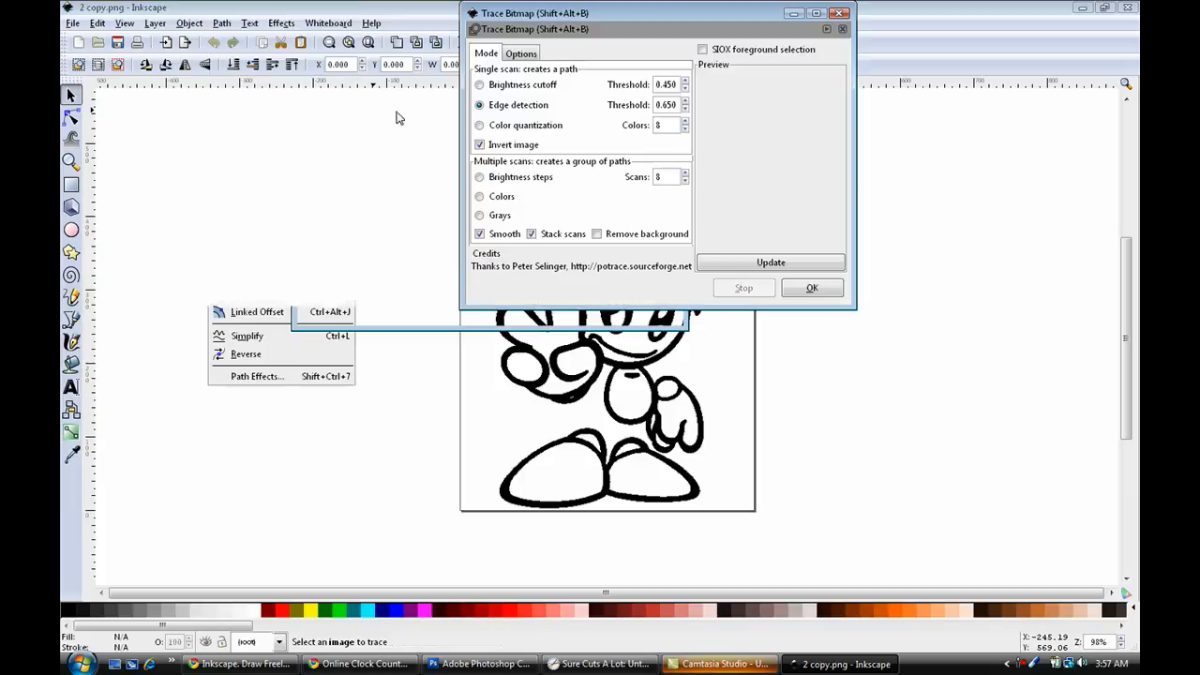
pyautogui.click(738, 264)
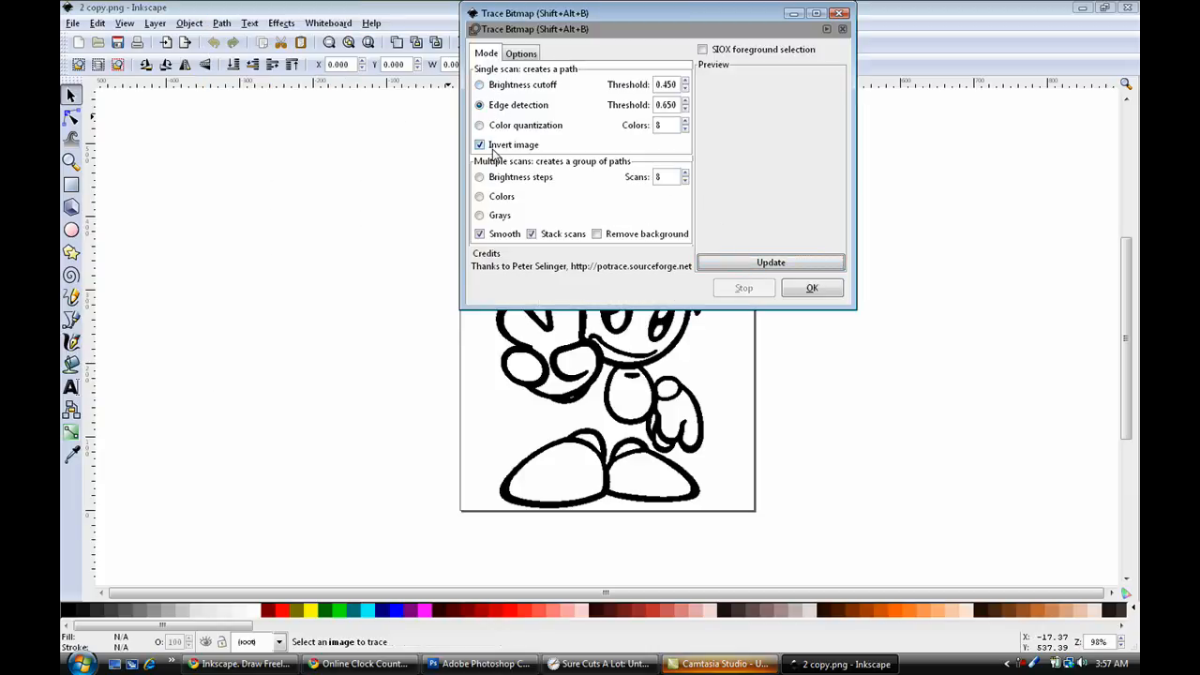
pyautogui.click(480, 145)
pyautogui.click(785, 269)
pyautogui.click(496, 85)
pyautogui.click(773, 264)
pyautogui.click(502, 125)
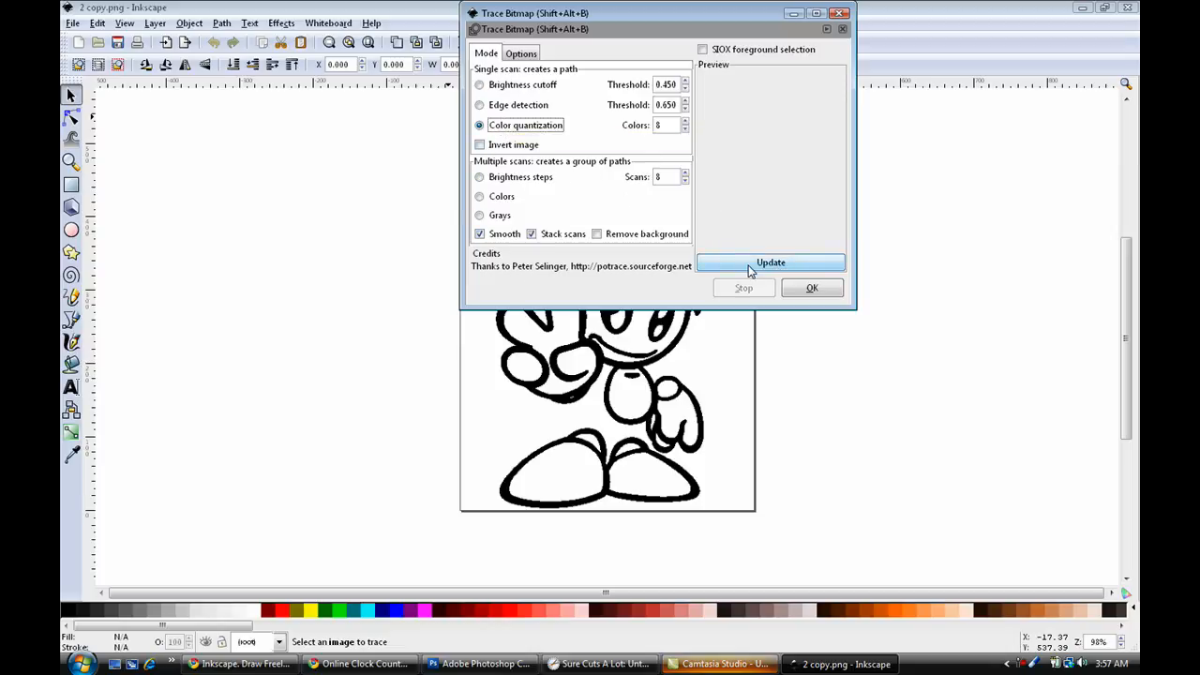
pyautogui.click(812, 291)
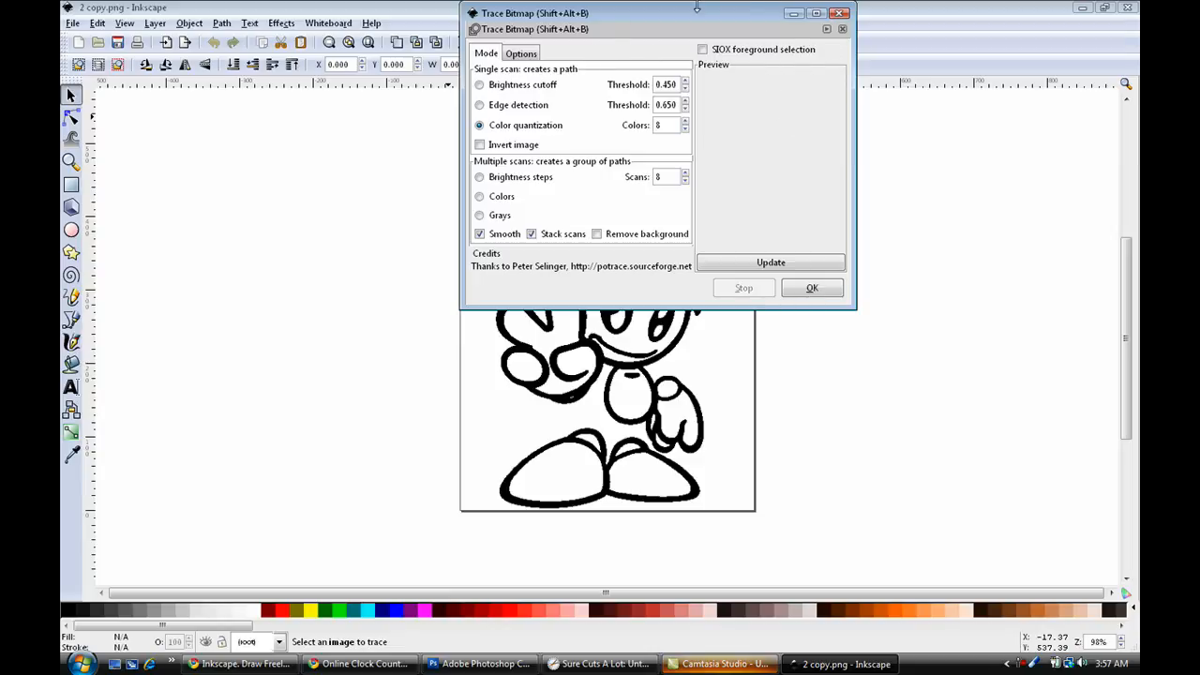
pyautogui.click(827, 29)
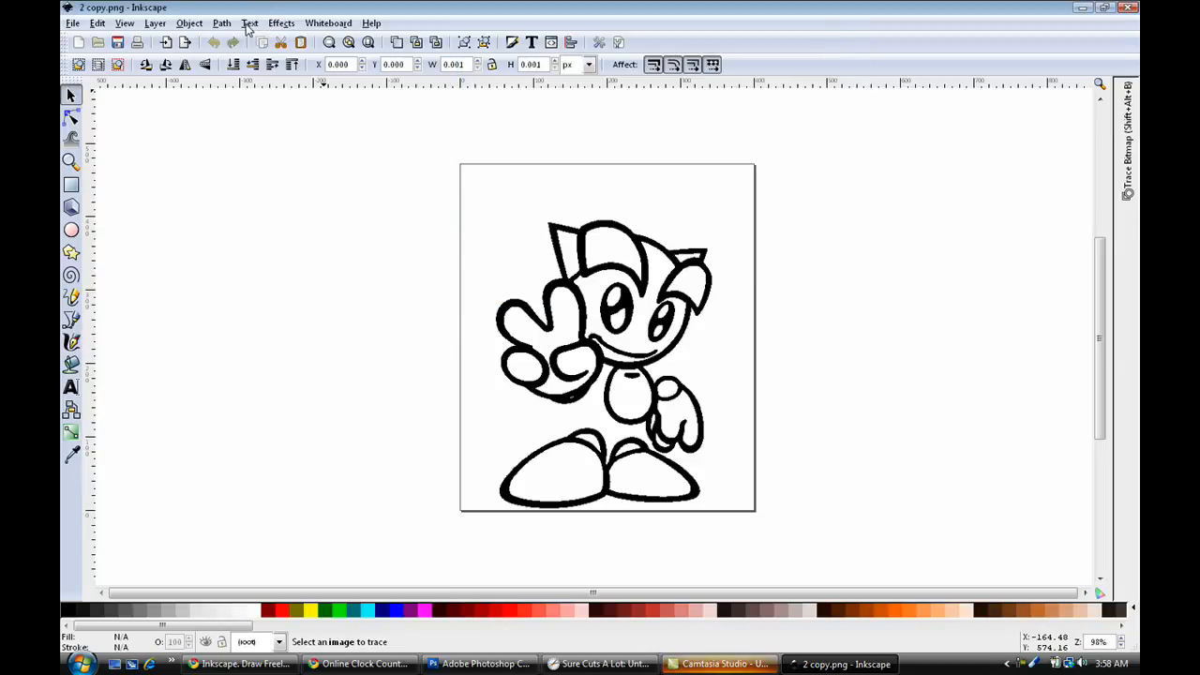
# Select the cartoon image and trace it into a path with Brightness cutoff at a threshold of 0.450, previewing the result first.
pyautogui.click(569, 252)
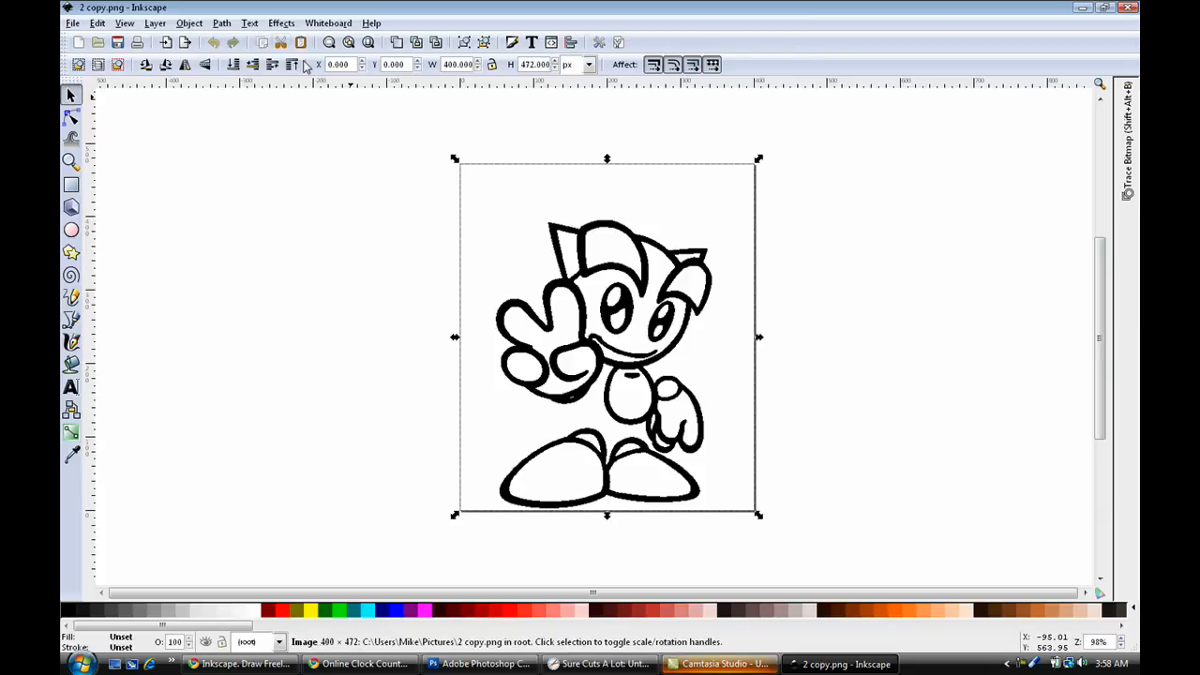
pyautogui.click(221, 23)
pyautogui.click(253, 78)
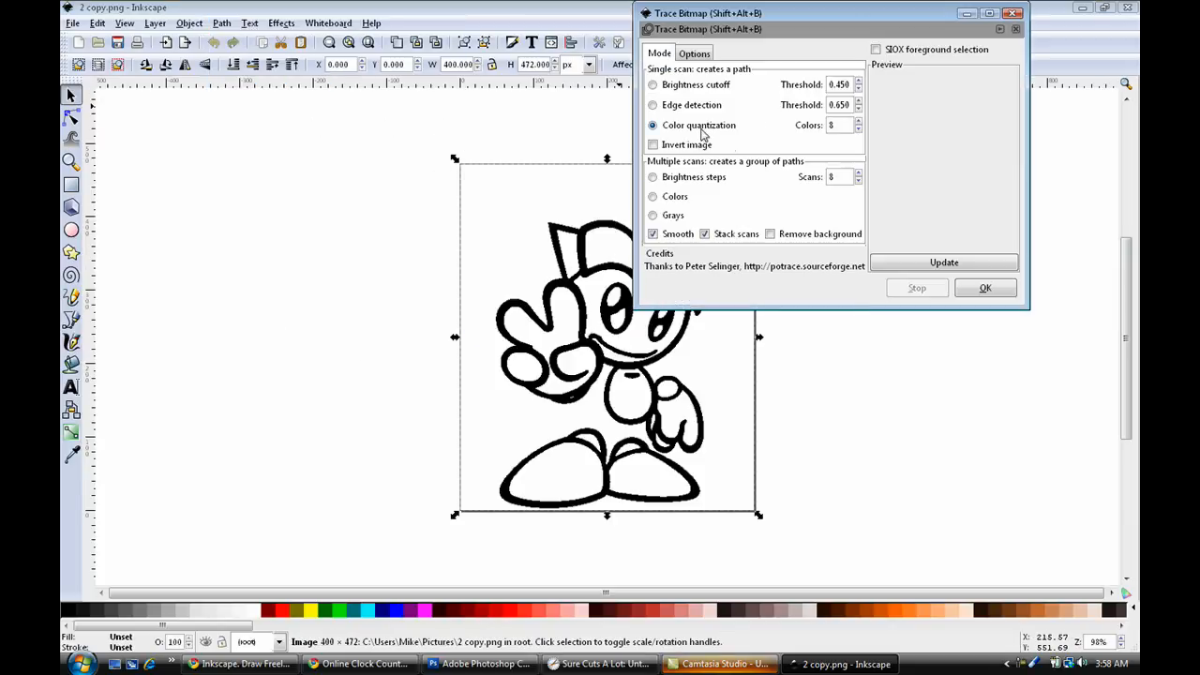
pyautogui.click(668, 85)
pyautogui.click(906, 265)
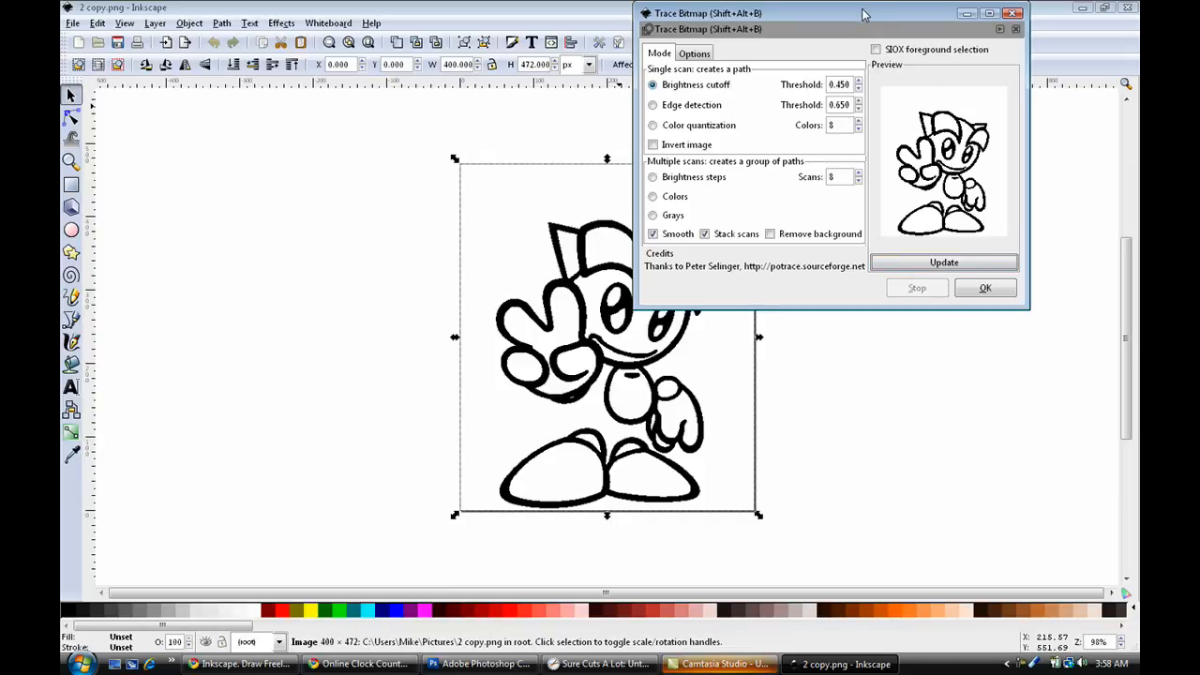
pyautogui.moveTo(864, 14)
pyautogui.mouseDown()
pyautogui.moveTo(398, 30)
pyautogui.moveTo(385, 47)
pyautogui.mouseUp()
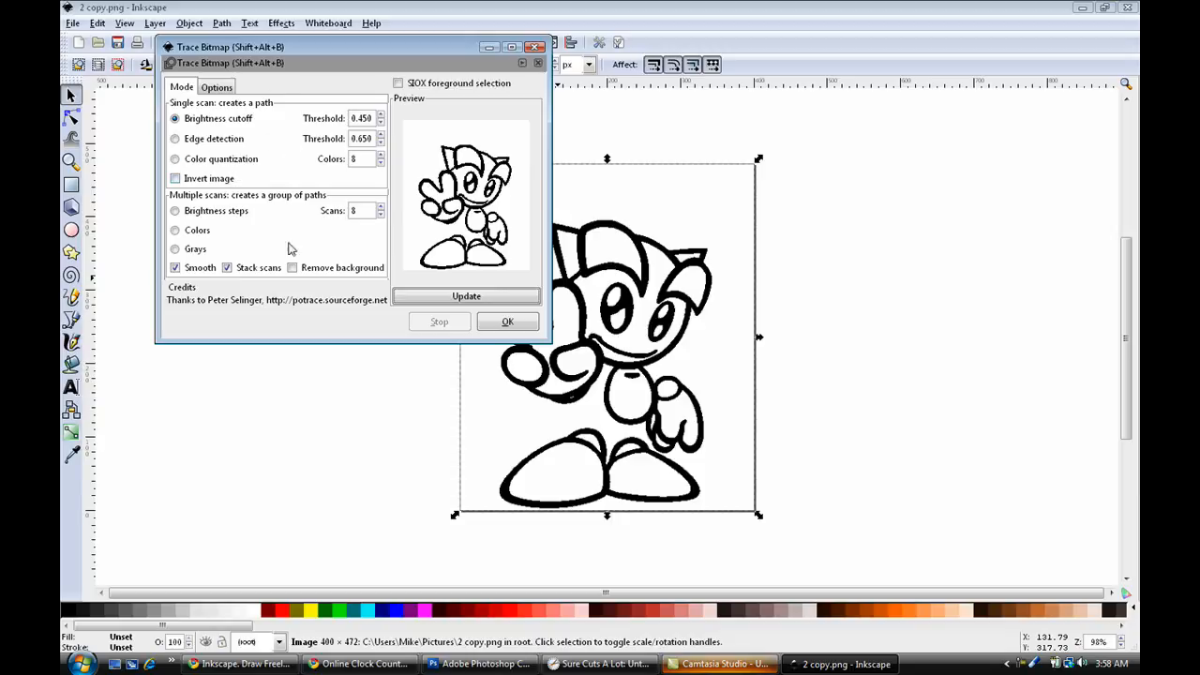
pyautogui.click(508, 325)
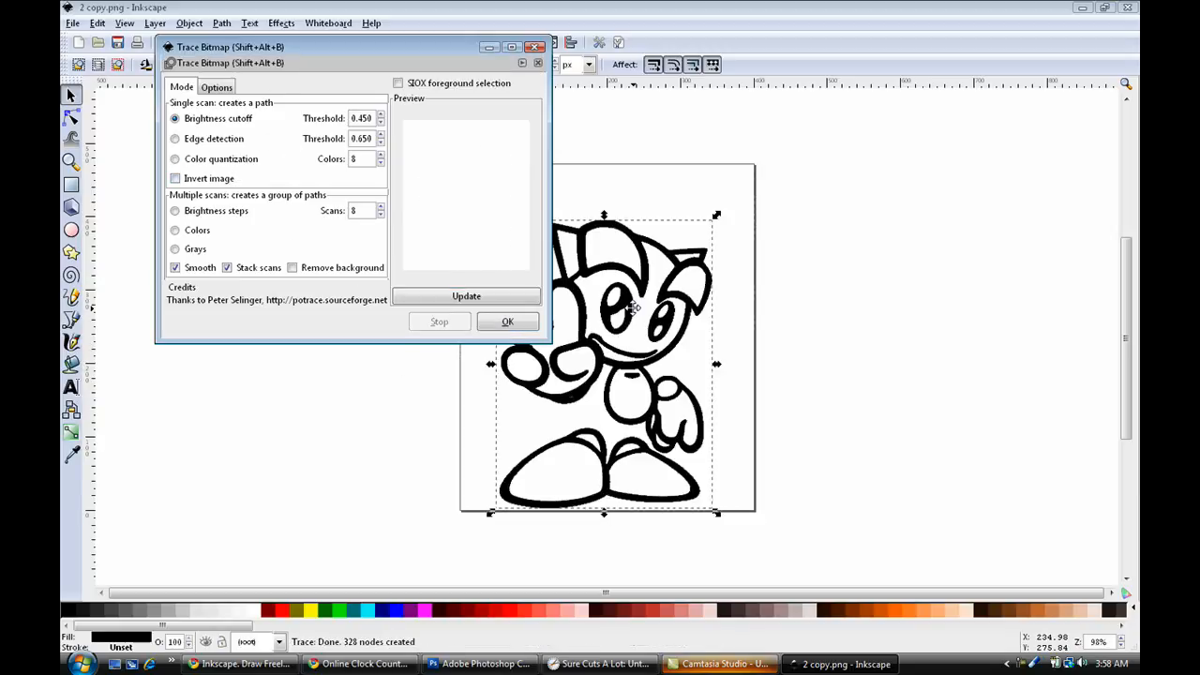
pyautogui.click(537, 47)
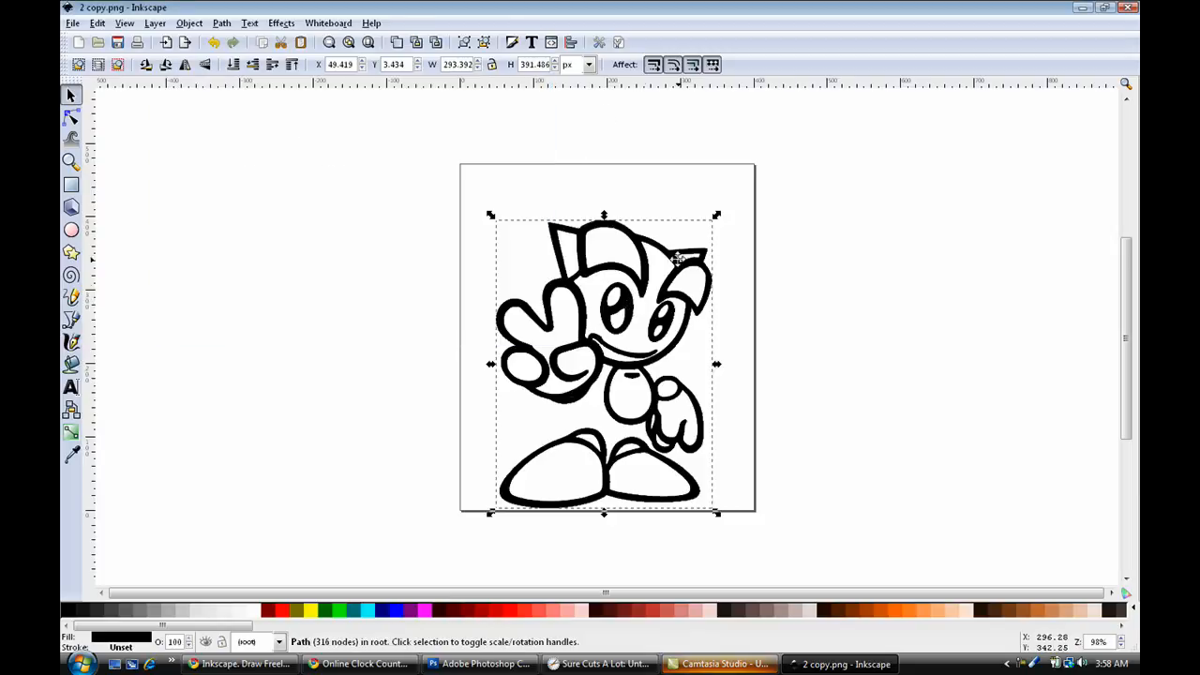
# Move the traced path off the original image, about 304 px to the left and 43 px up.
pyautogui.moveTo(606, 277); pyautogui.dragTo(389, 251)
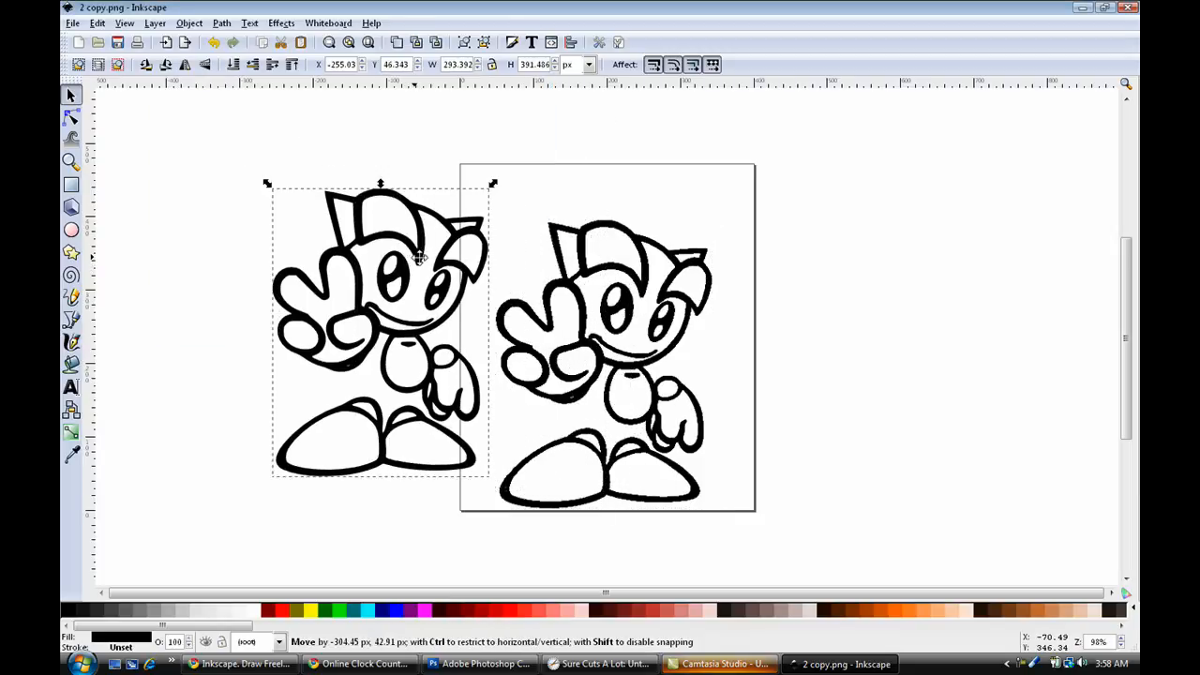
# Arrange the original bitmap and the traced path side by side at matching heights to compare their outlines.
pyautogui.moveTo(619, 285); pyautogui.dragTo(820, 265)
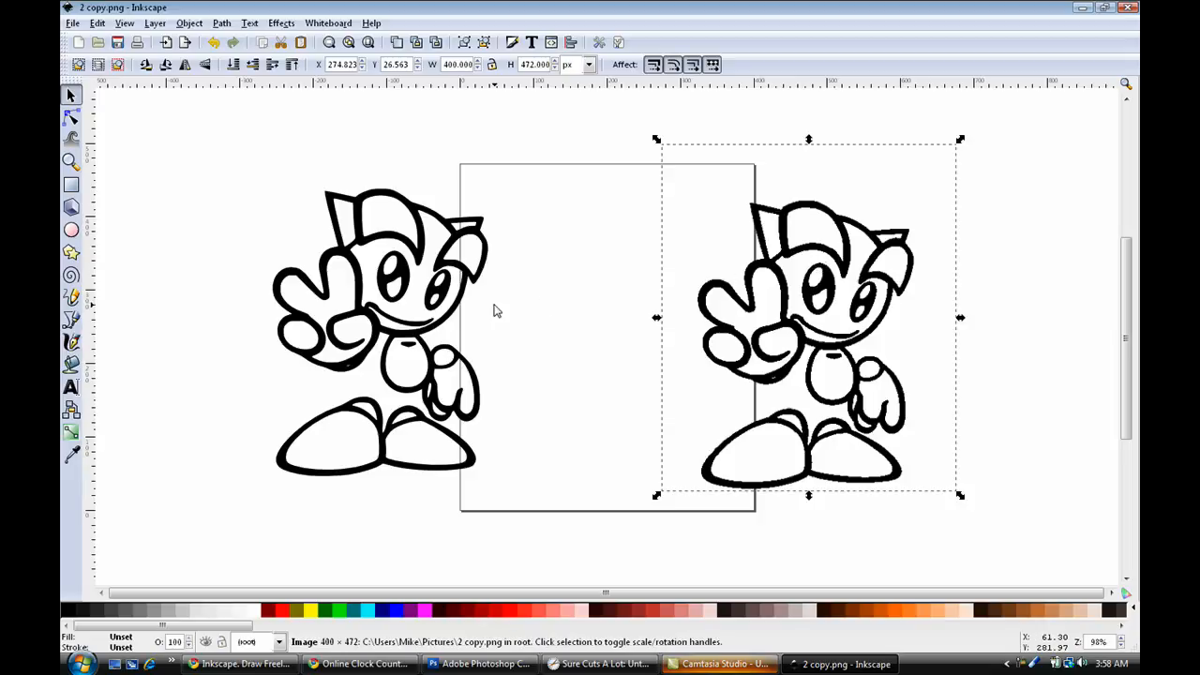
pyautogui.moveTo(384, 310); pyautogui.dragTo(513, 305)
pyautogui.click(369, 42)
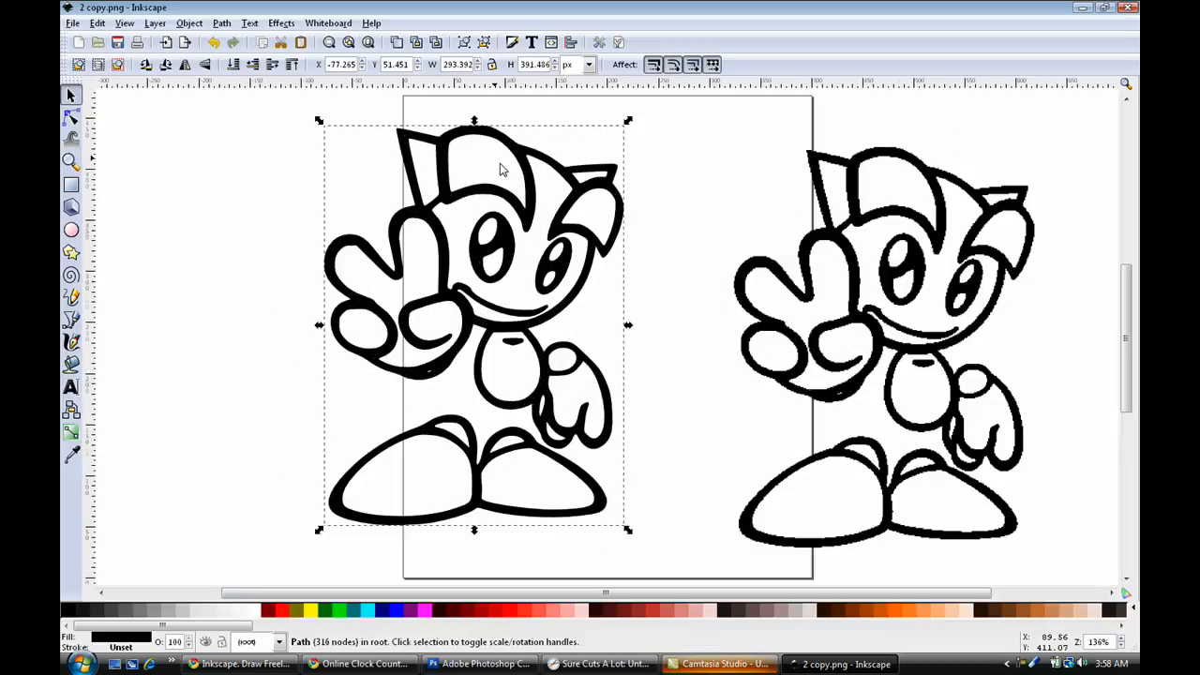
pyautogui.moveTo(892, 304); pyautogui.dragTo(799, 263)
pyautogui.click(302, 291)
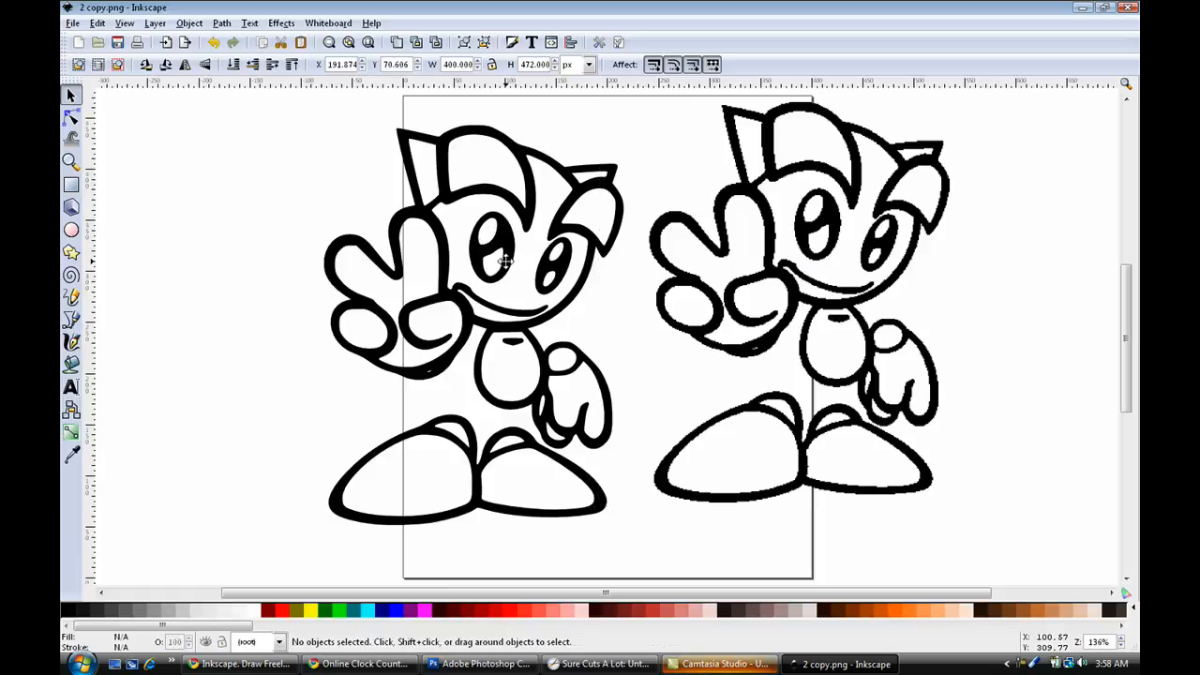
pyautogui.moveTo(492, 230)
pyautogui.mouseDown()
pyautogui.moveTo(473, 244)
pyautogui.moveTo(484, 227)
pyautogui.mouseUp()
pyautogui.moveTo(762, 248)
pyautogui.mouseDown()
pyautogui.moveTo(767, 278)
pyautogui.moveTo(774, 268)
pyautogui.mouseUp()
pyautogui.click(986, 255)
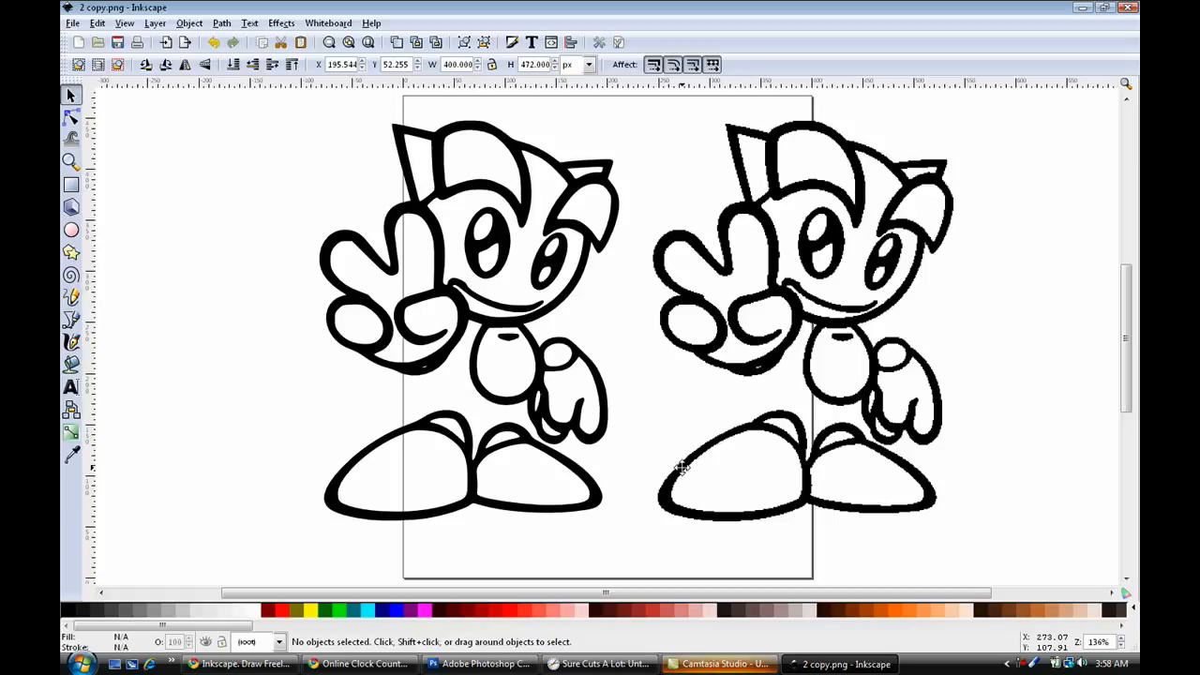
# Cut the original bitmap out of the drawing, leaving only the traced path.
pyautogui.click(800, 242)
pyautogui.rightClick(800, 241)
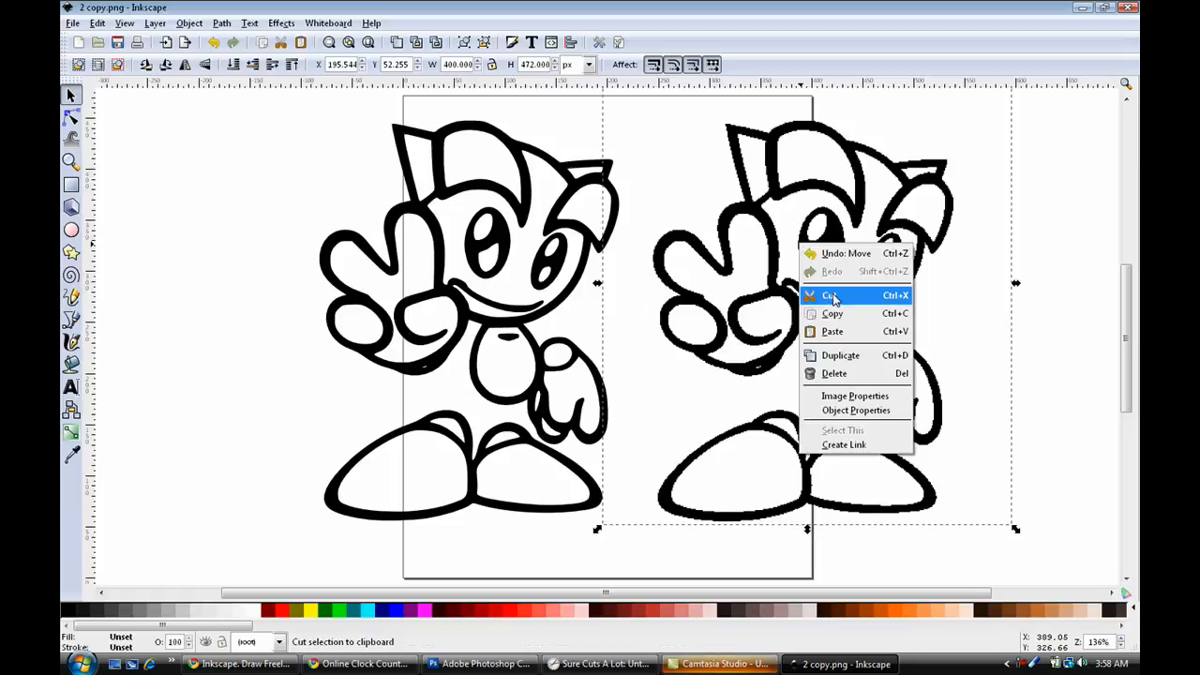
pyautogui.click(831, 297)
# Move the traced path fully onto the page, to about X 40.9 and Y 49.2 px, and deselect it.
pyautogui.moveTo(522, 297); pyautogui.dragTo(602, 297)
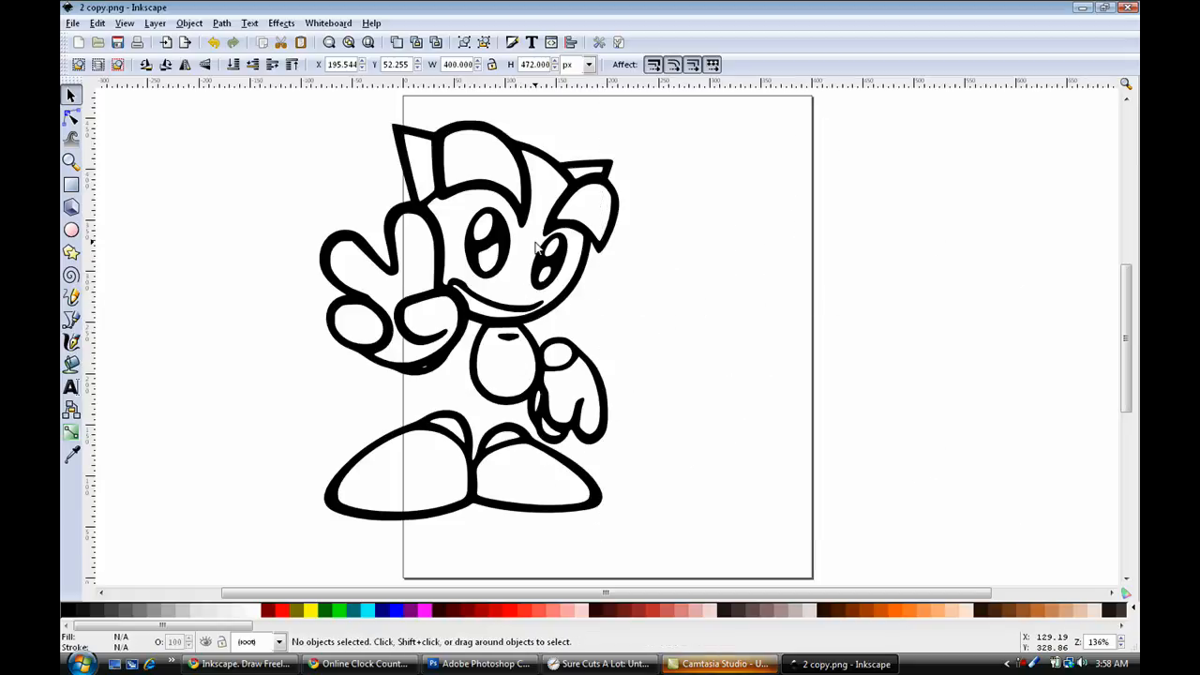
pyautogui.moveTo(554, 257); pyautogui.dragTo(675, 262)
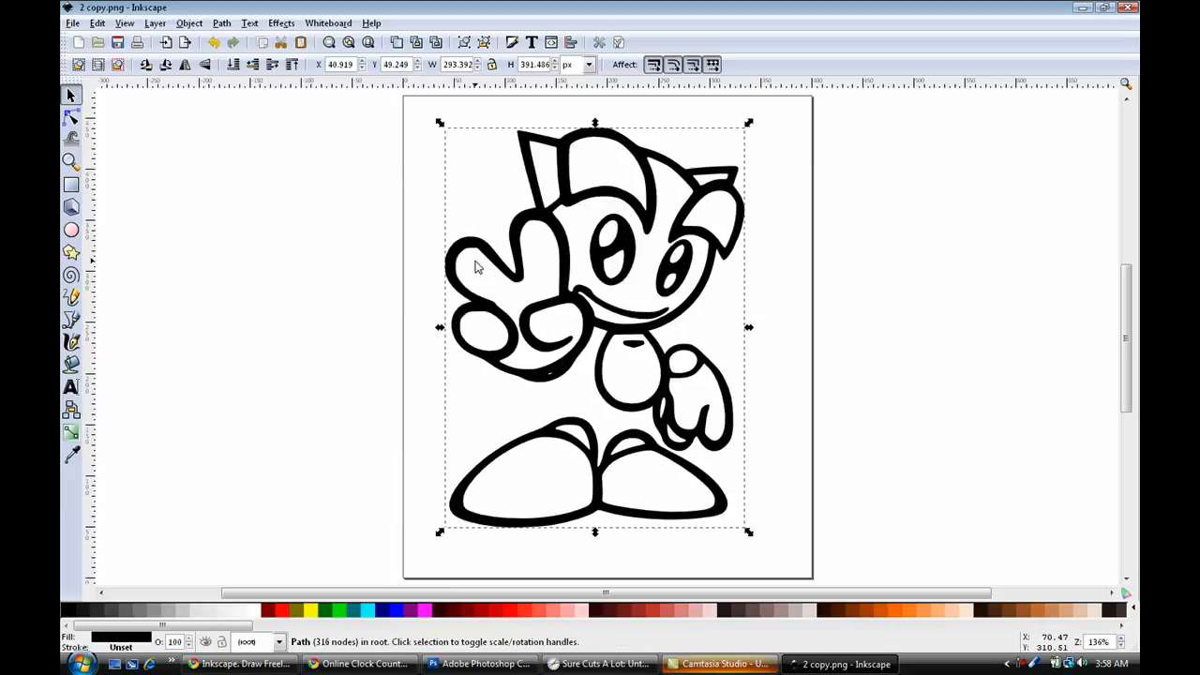
pyautogui.click(405, 266)
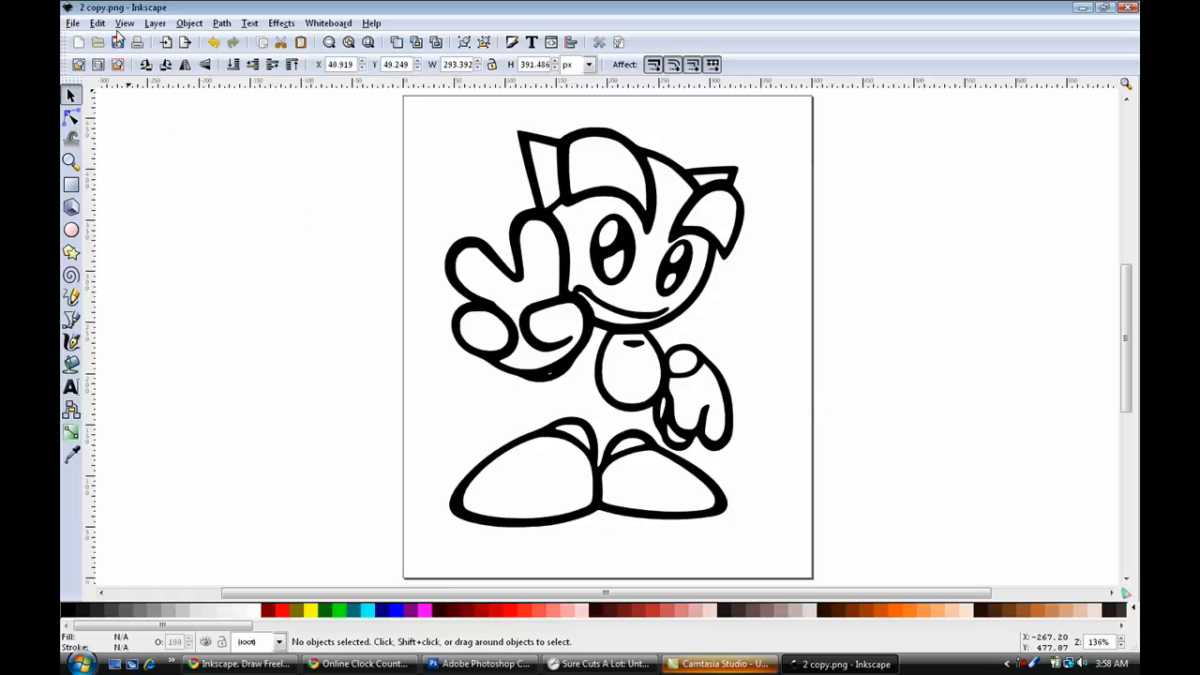
# Save the drawing in the Pictures folder as an Inkscape SVG named "devaint art .svg".
pyautogui.click(71, 22)
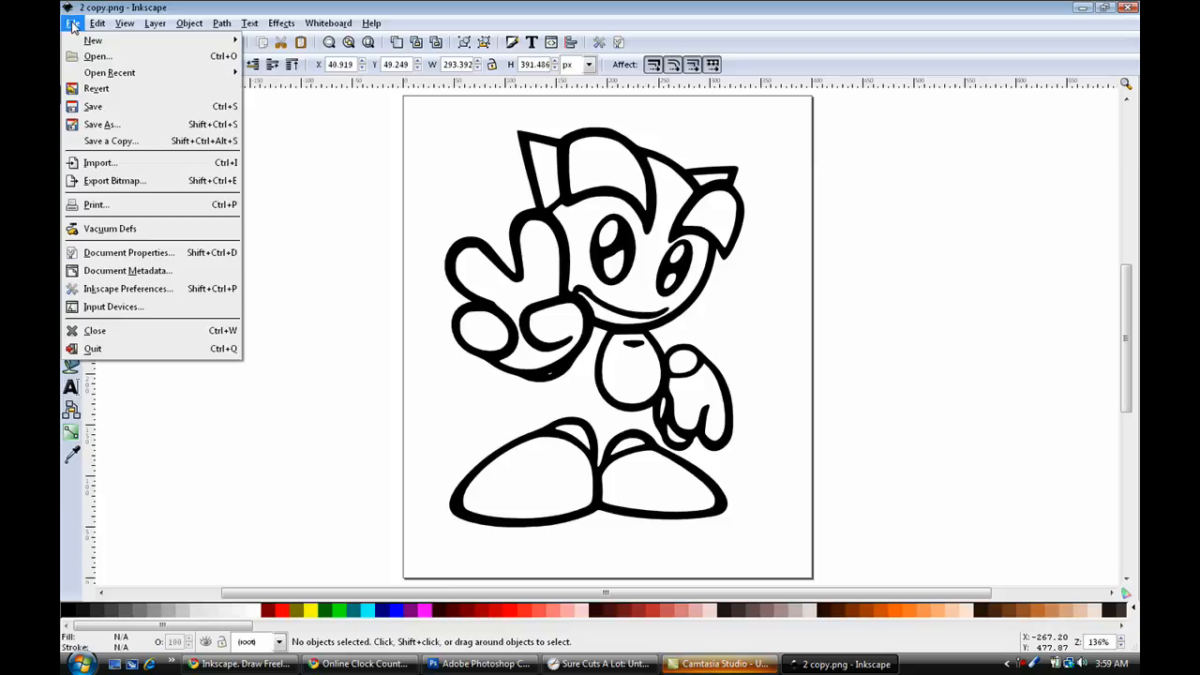
pyautogui.click(131, 124)
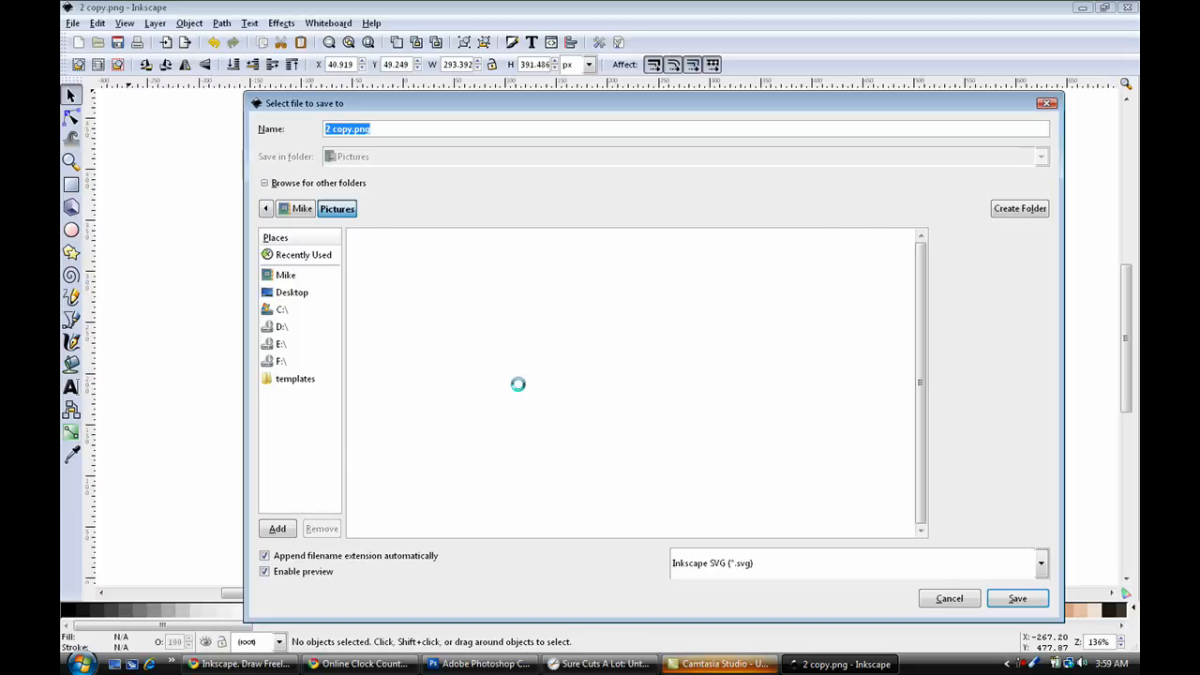
pyautogui.write('devaint art')
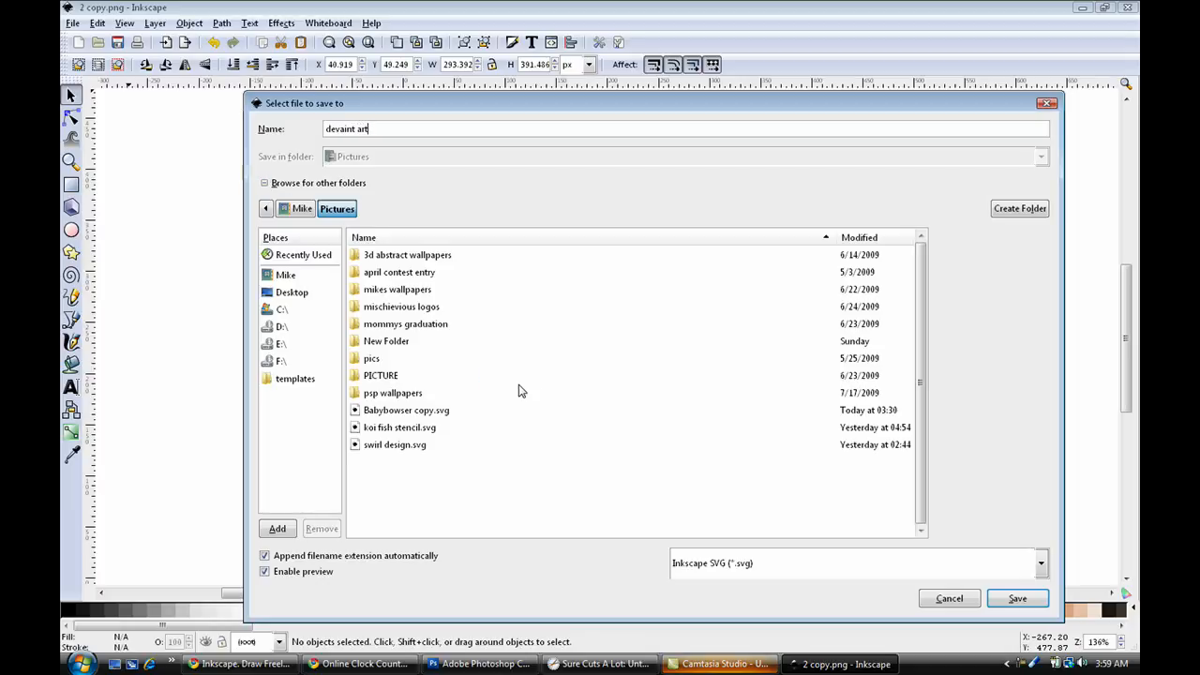
pyautogui.write(' sn')
pyautogui.click(1012, 600)
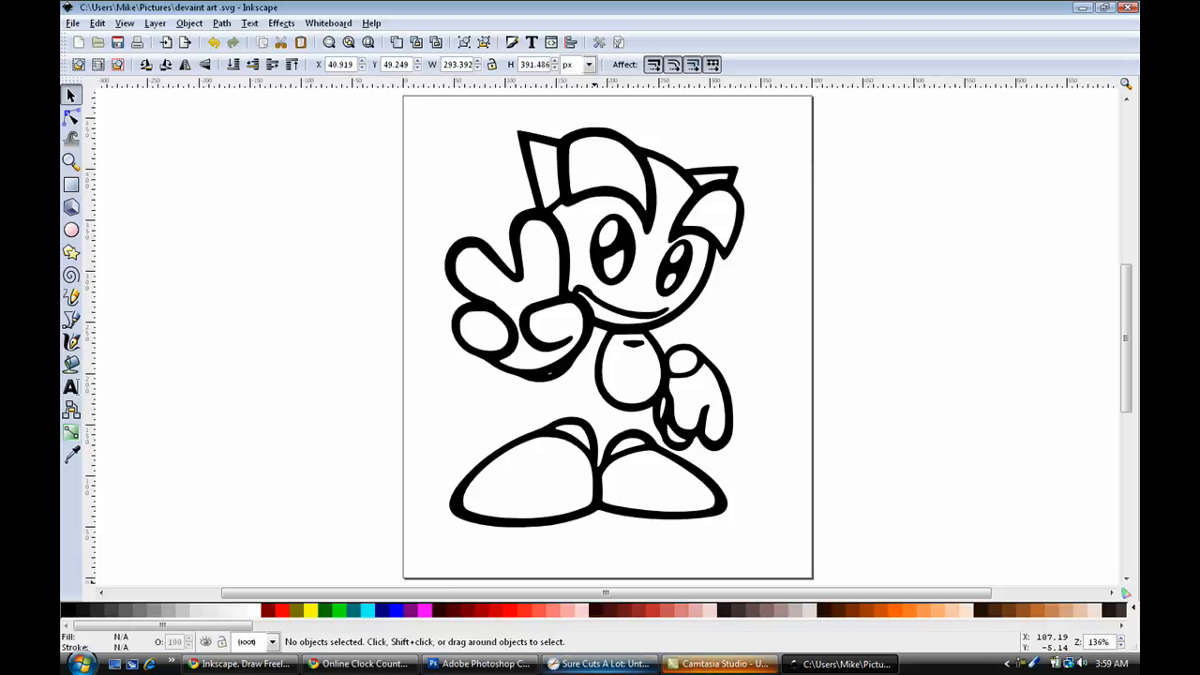
# Switch to Sure Cuts A Lot and import "devaint art .svg" from the Pictures folder onto the cutting mat.
pyautogui.click(579, 666)
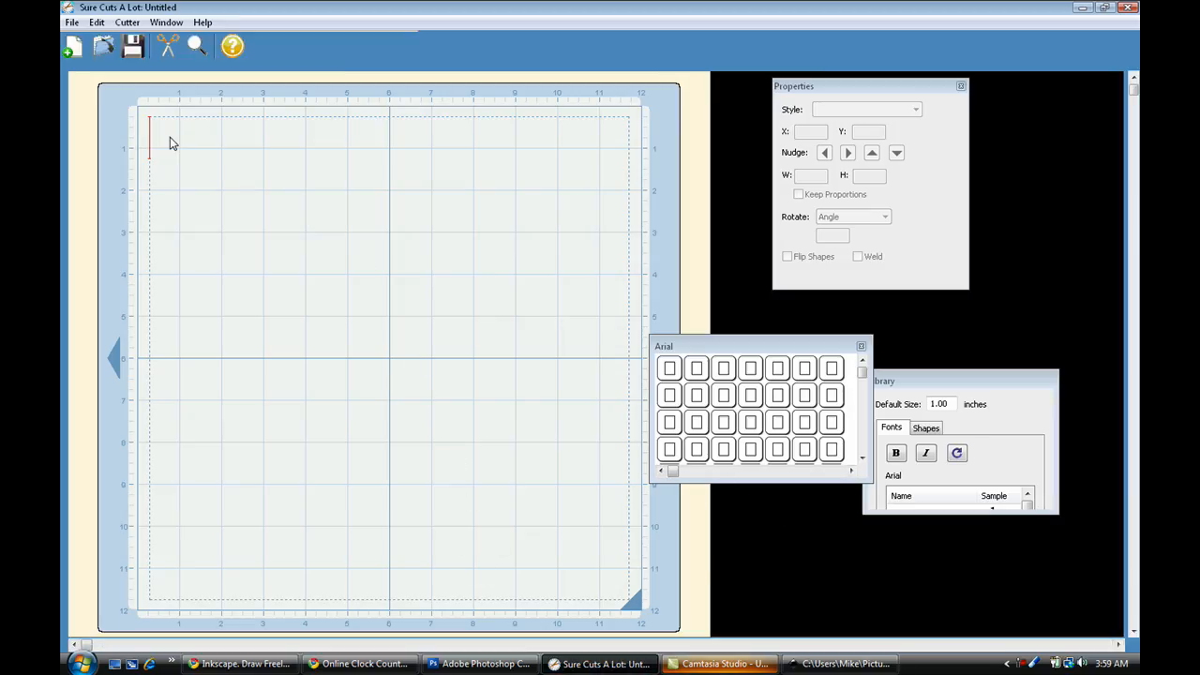
pyautogui.click(72, 23)
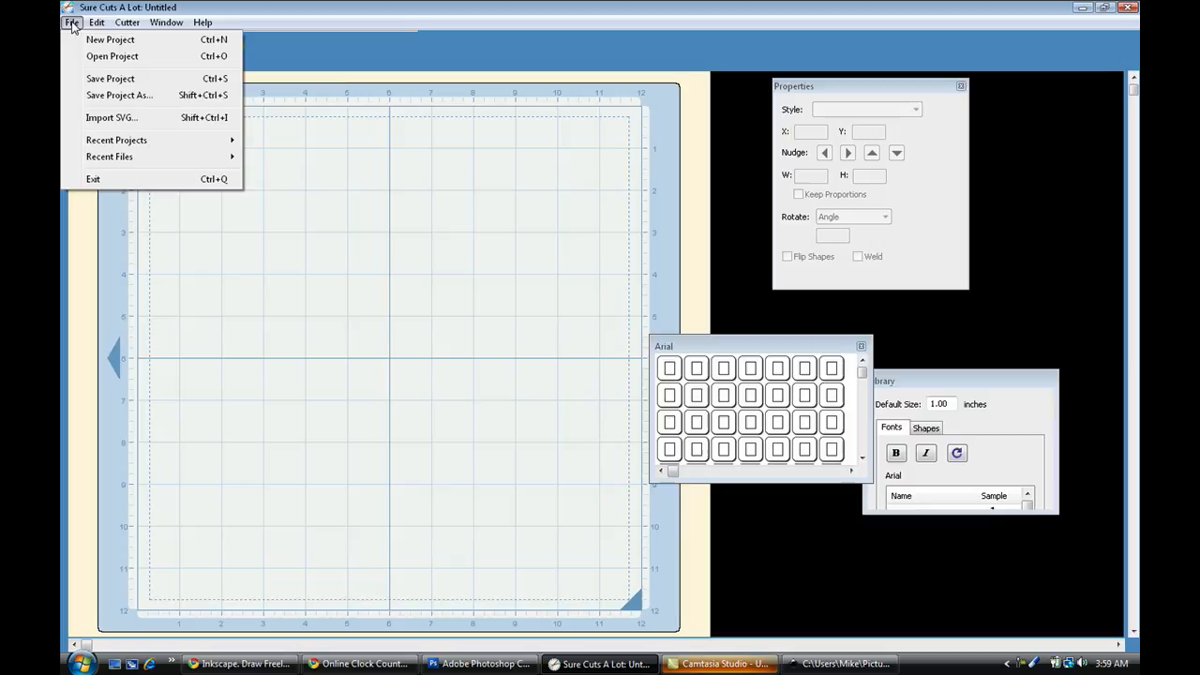
pyautogui.click(111, 119)
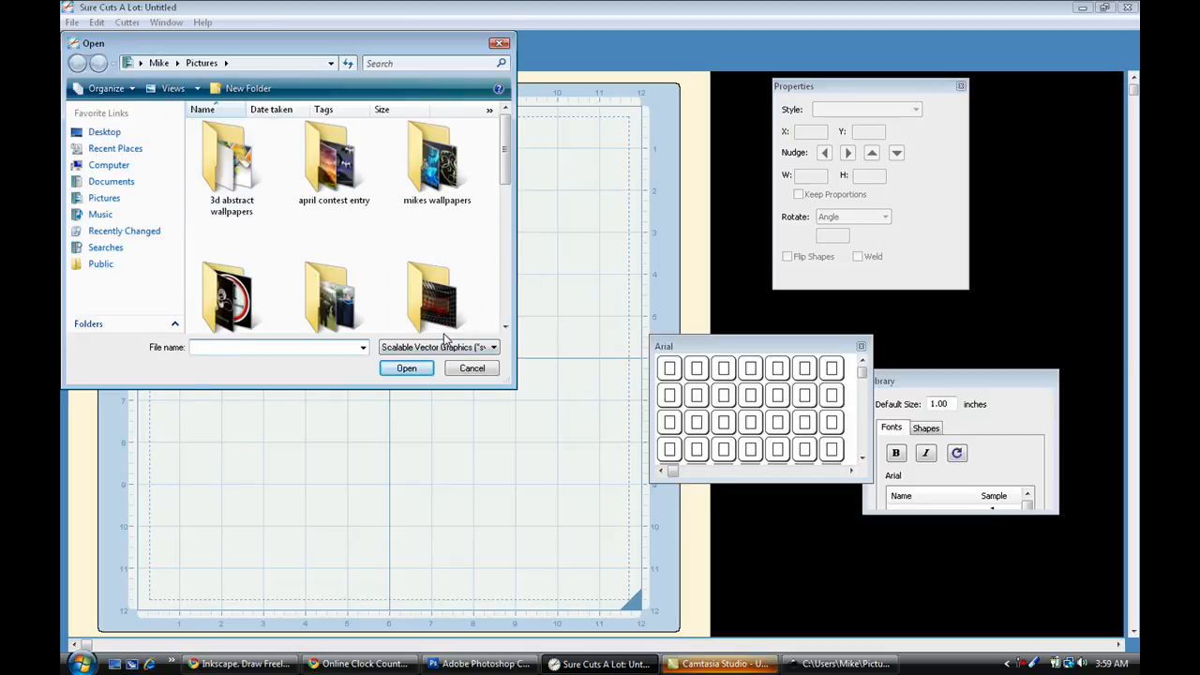
pyautogui.write('de')
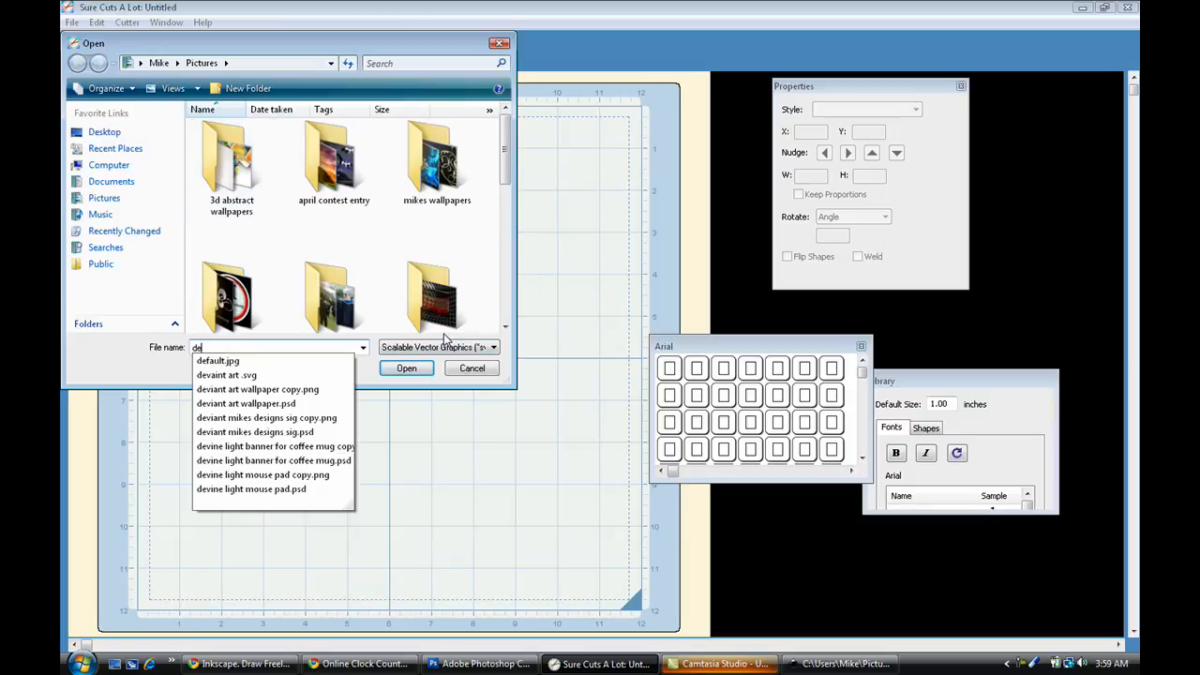
pyautogui.click(330, 374)
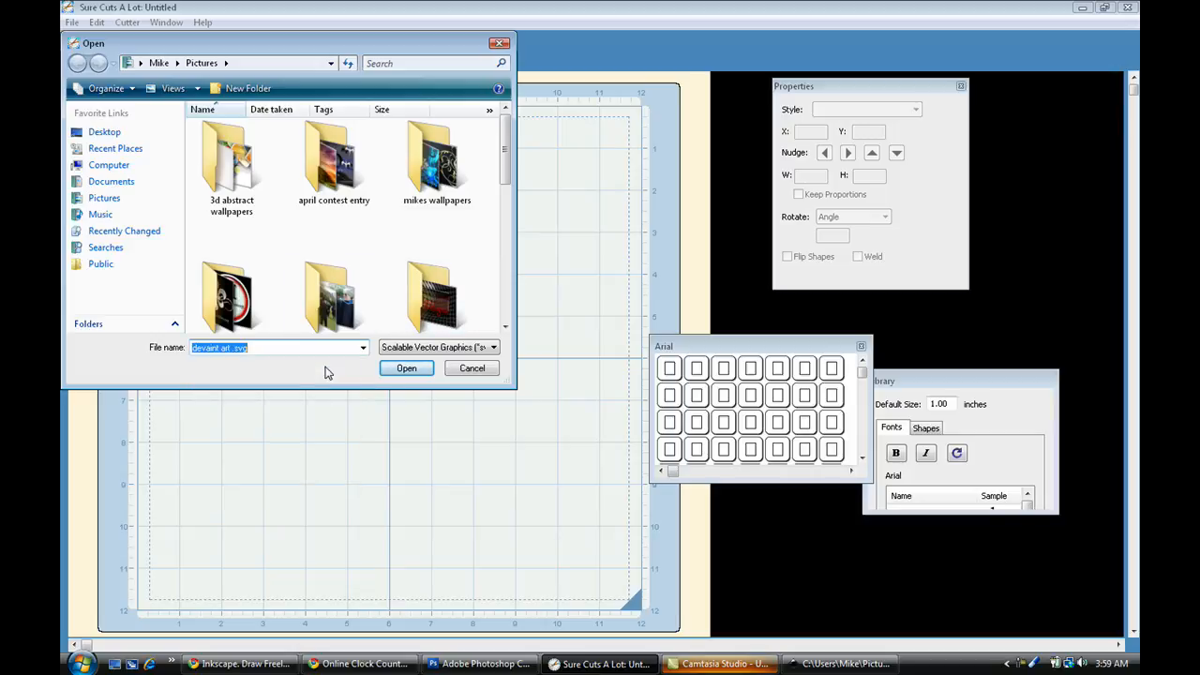
pyautogui.click(407, 369)
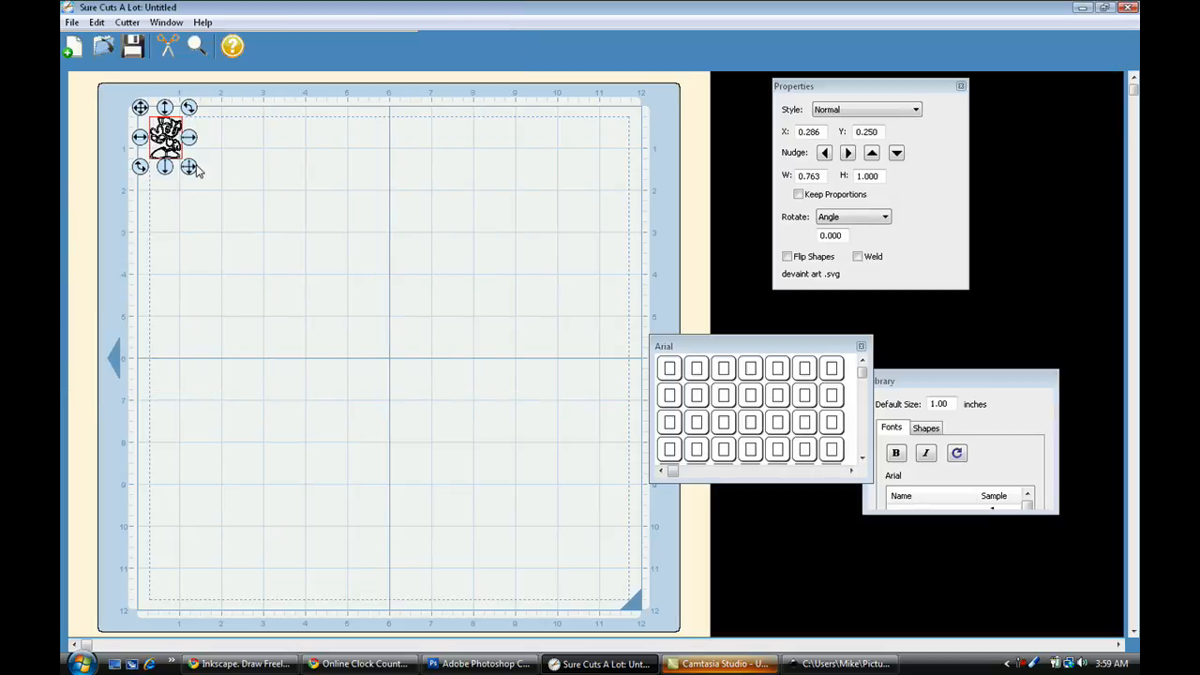
# Enlarge the imported cartoon to about 8.69 by 11.38 inches and preview its cut lines.
pyautogui.moveTo(190, 169); pyautogui.dragTo(285, 292)
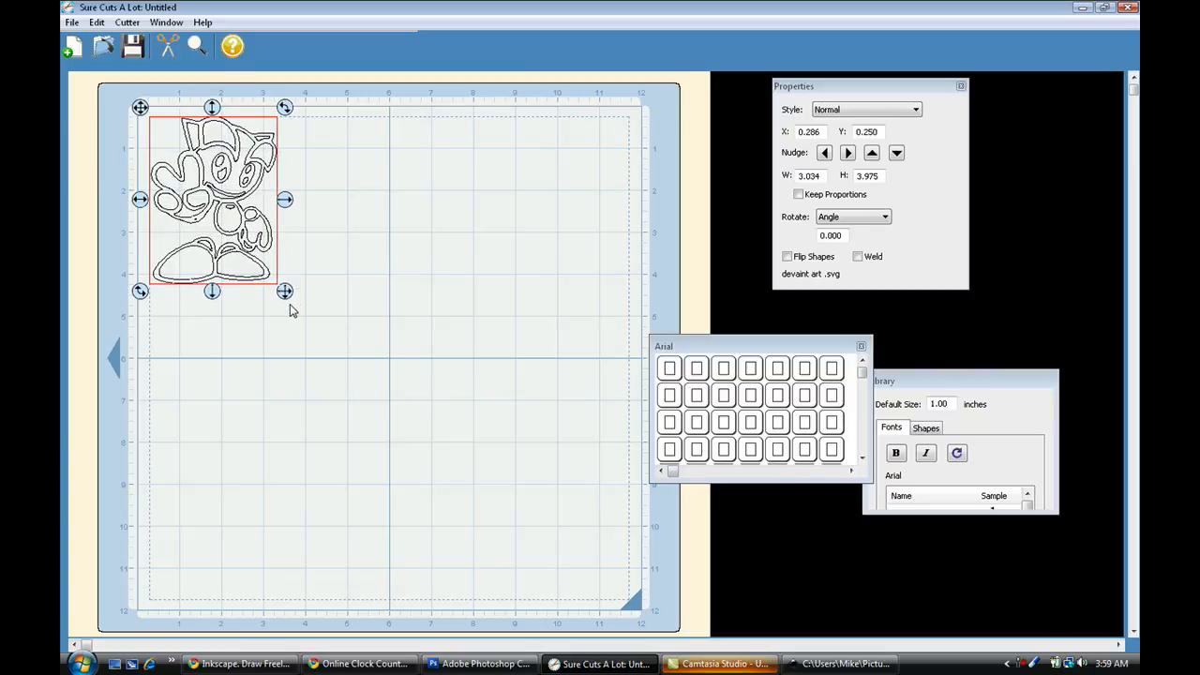
pyautogui.moveTo(298, 311); pyautogui.dragTo(521, 597)
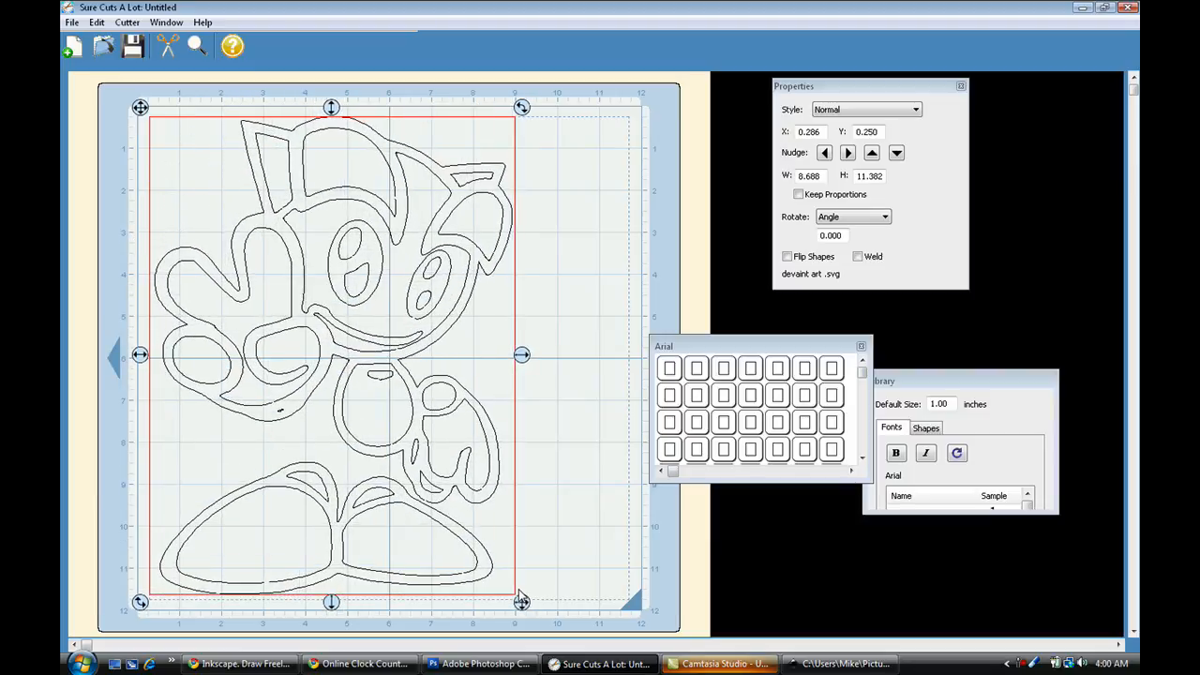
pyautogui.click(544, 580)
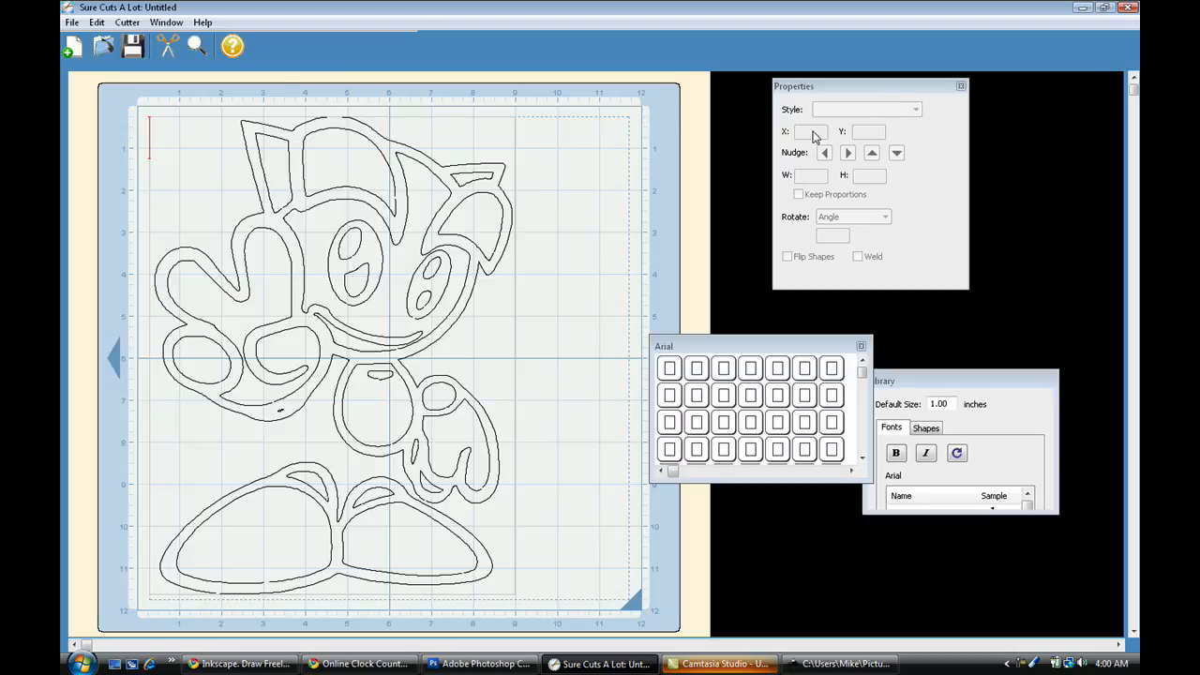
pyautogui.click(462, 241)
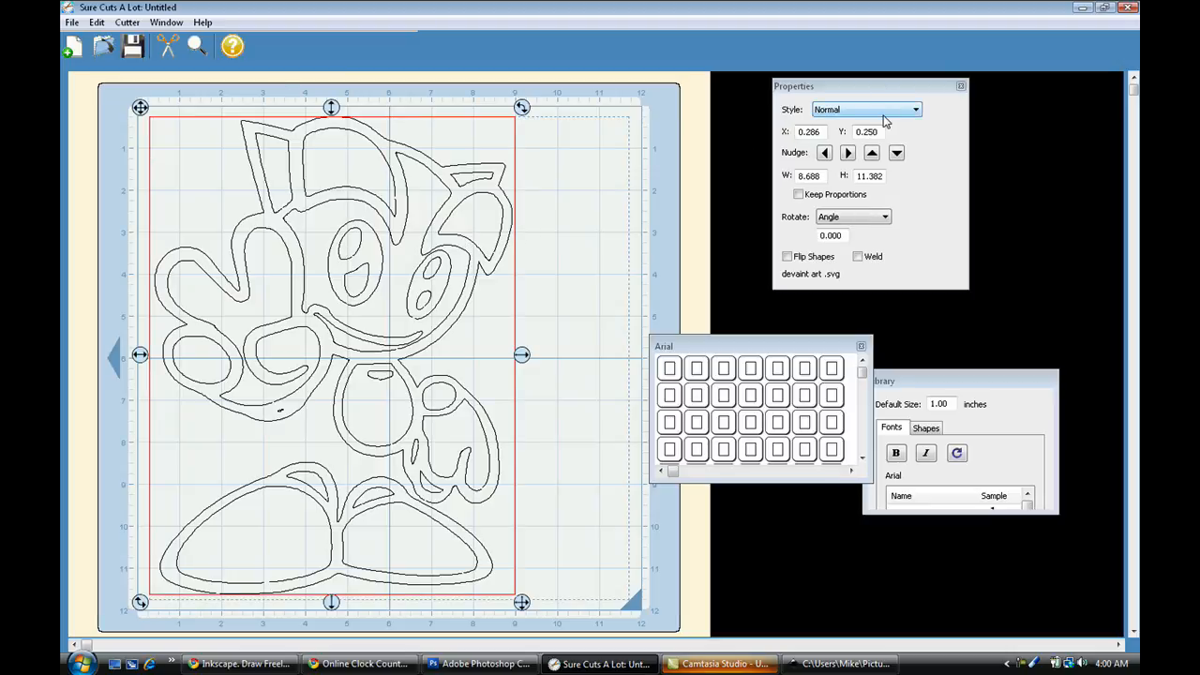
pyautogui.click(197, 47)
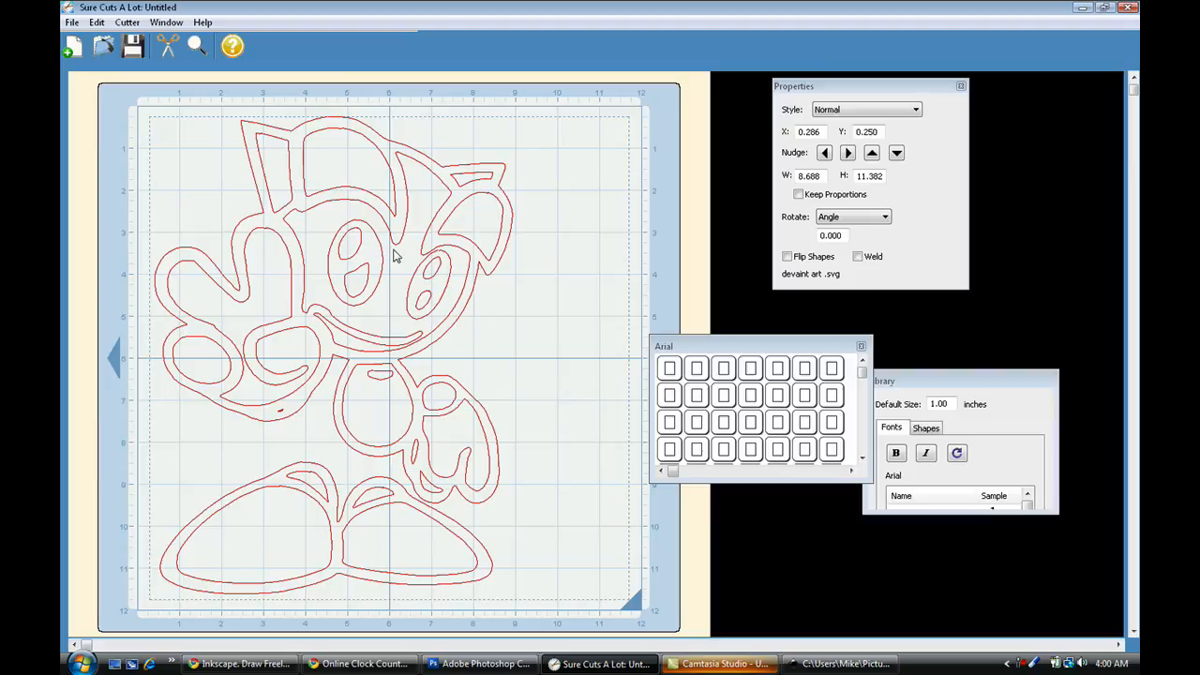
# Try the Blackout, Shadow Blackout and Shadow styles on the cartoon and set the style back to Normal.
pyautogui.click(901, 110)
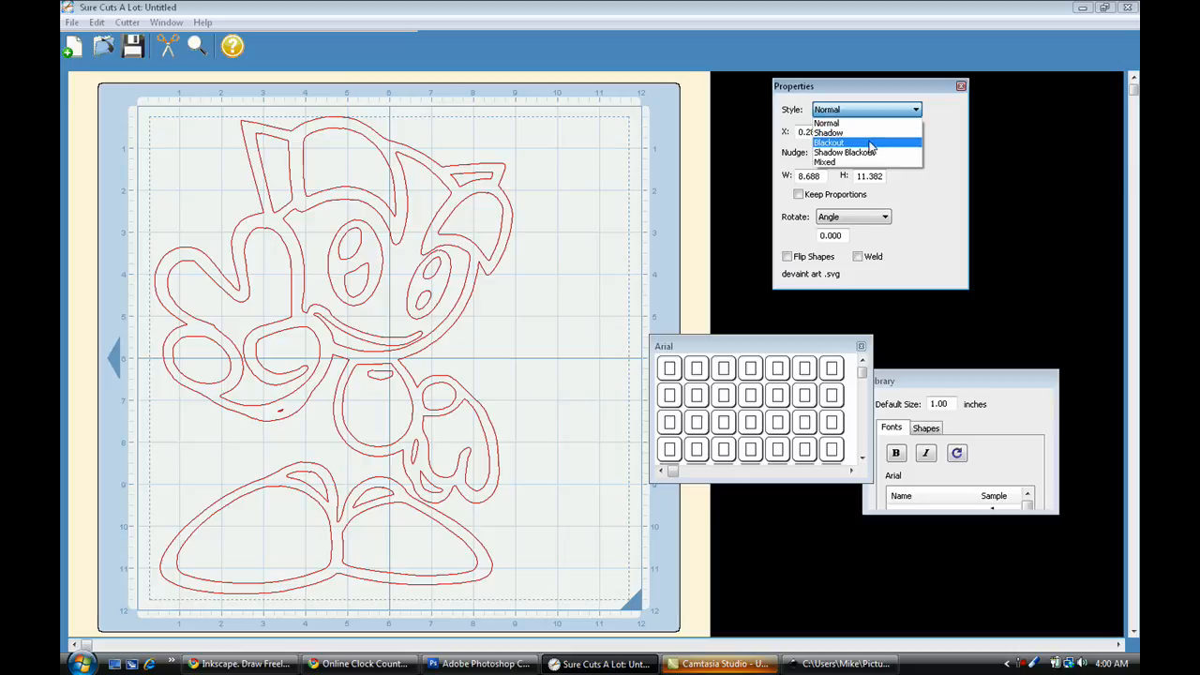
pyautogui.click(872, 143)
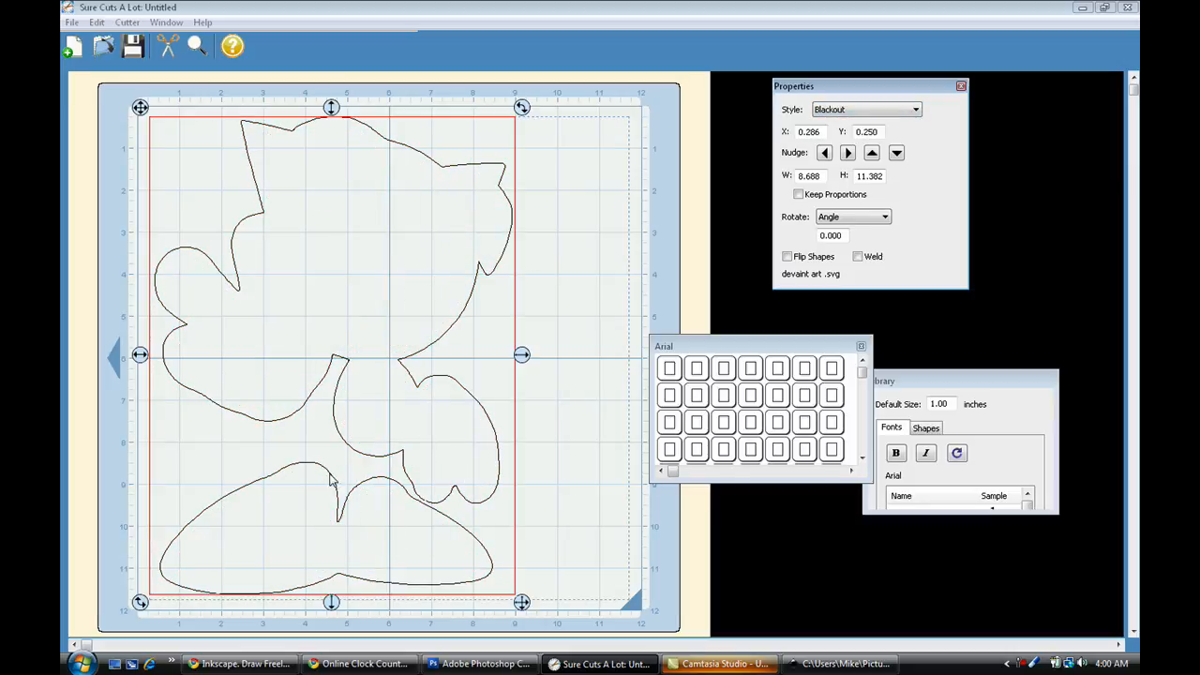
pyautogui.click(915, 110)
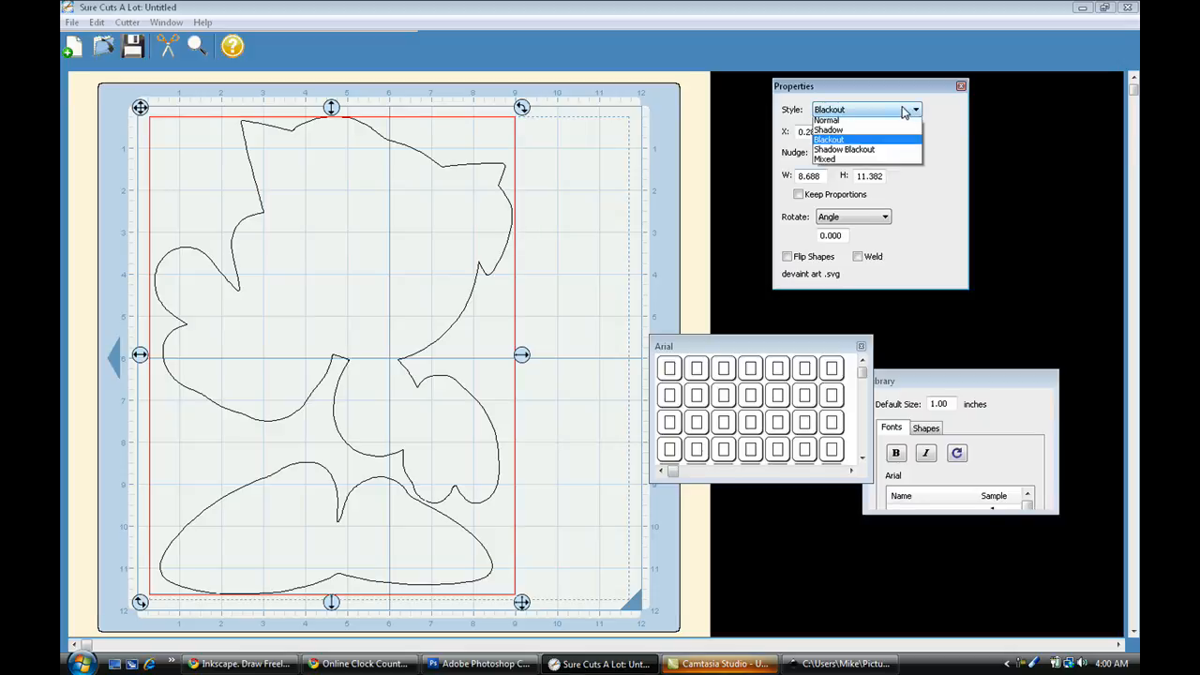
pyautogui.click(872, 153)
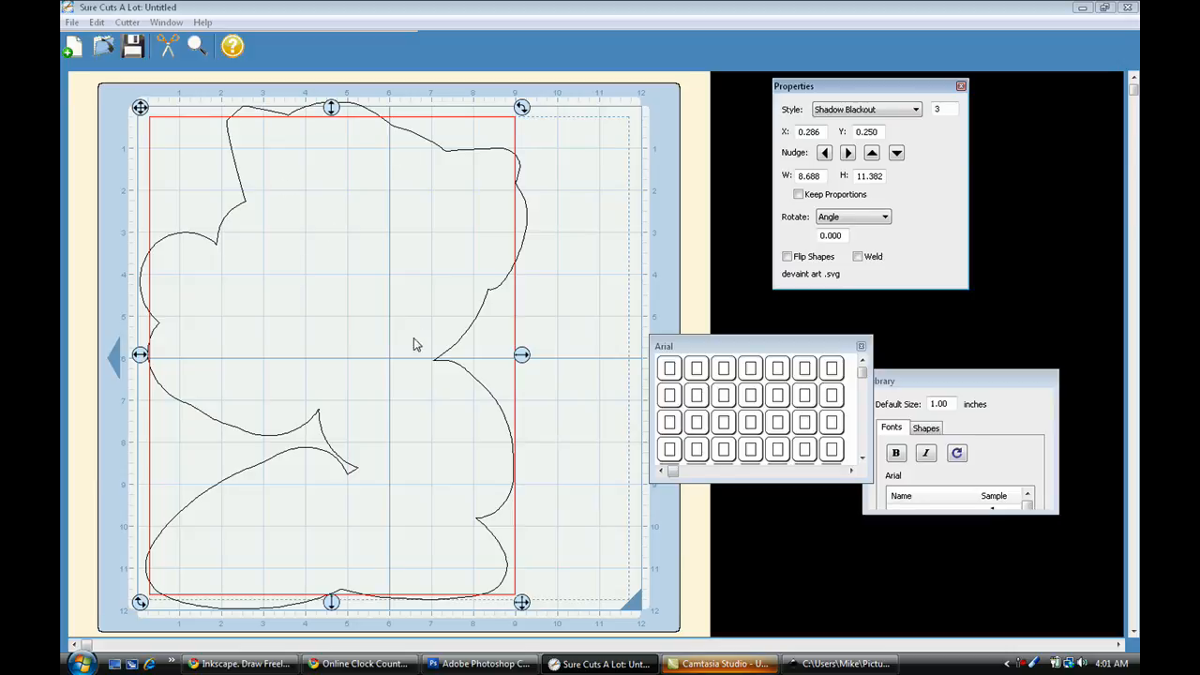
pyautogui.click(916, 110)
pyautogui.click(909, 133)
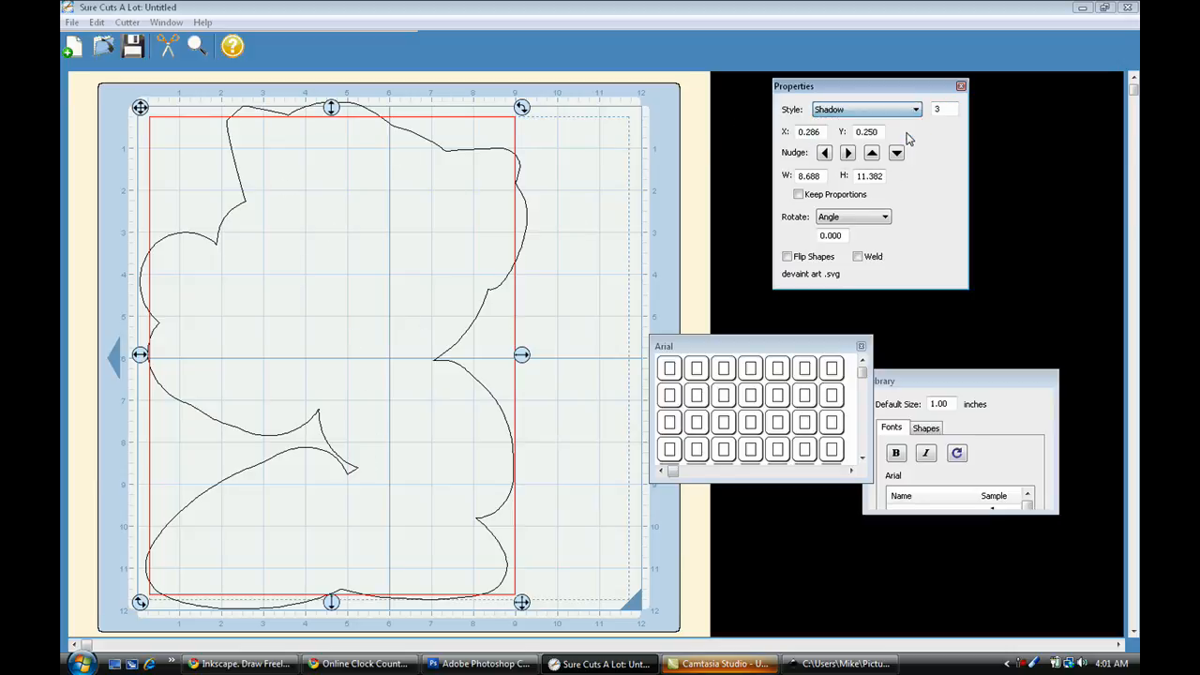
pyautogui.click(896, 110)
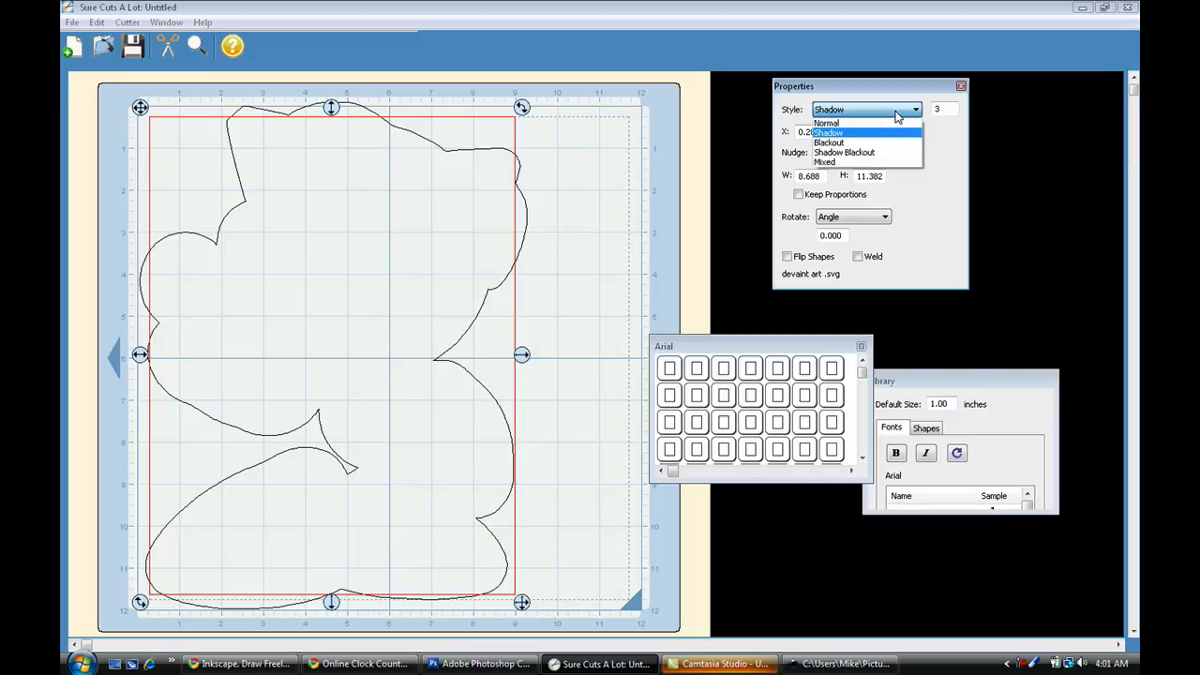
pyautogui.click(878, 124)
# Try the Shadow and Blackout styles on the cartoon once more and restore the Normal style.
pyautogui.click(881, 109)
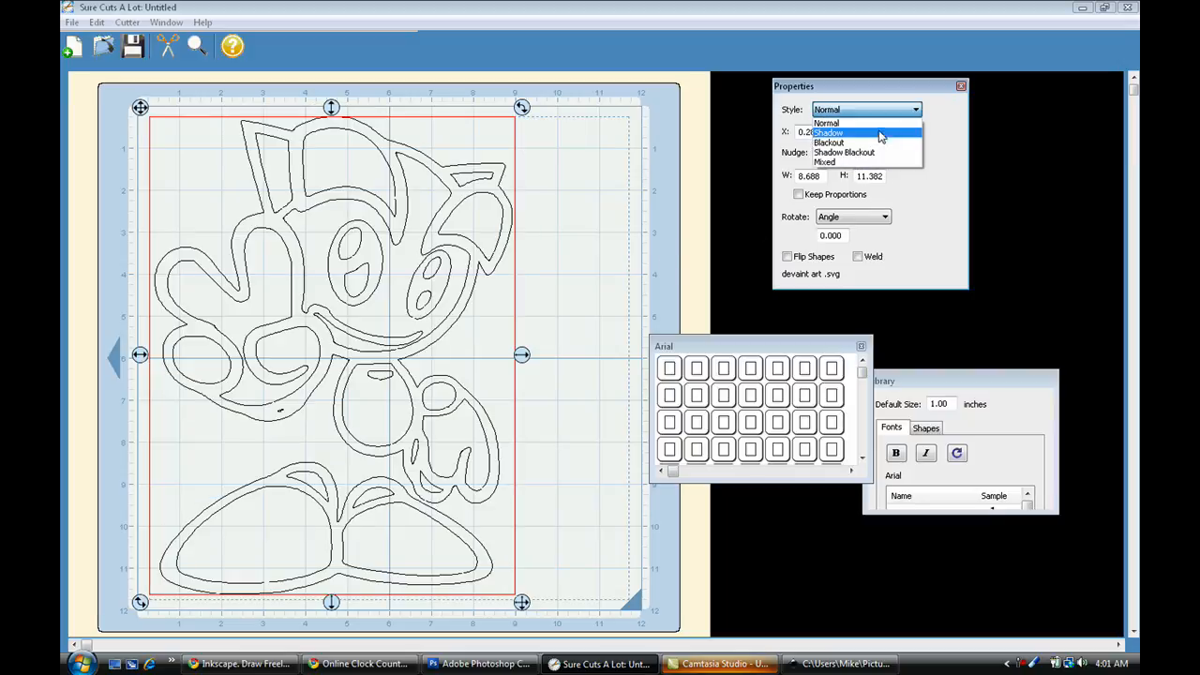
pyautogui.click(879, 133)
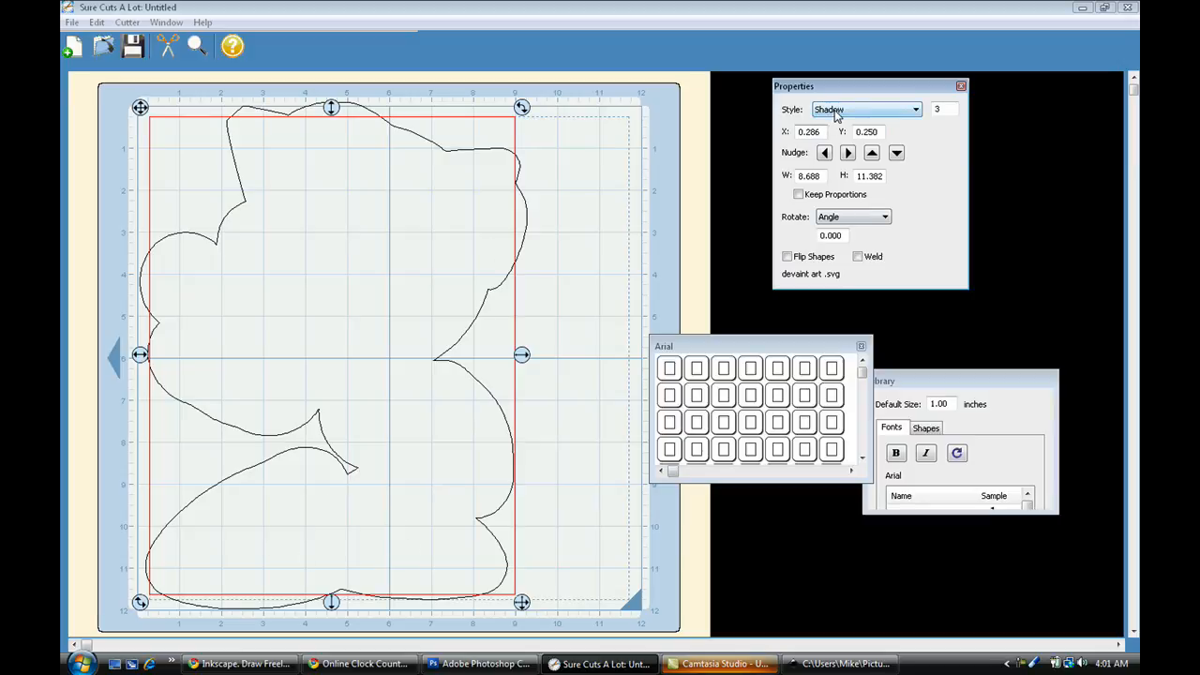
pyautogui.click(882, 109)
pyautogui.click(867, 143)
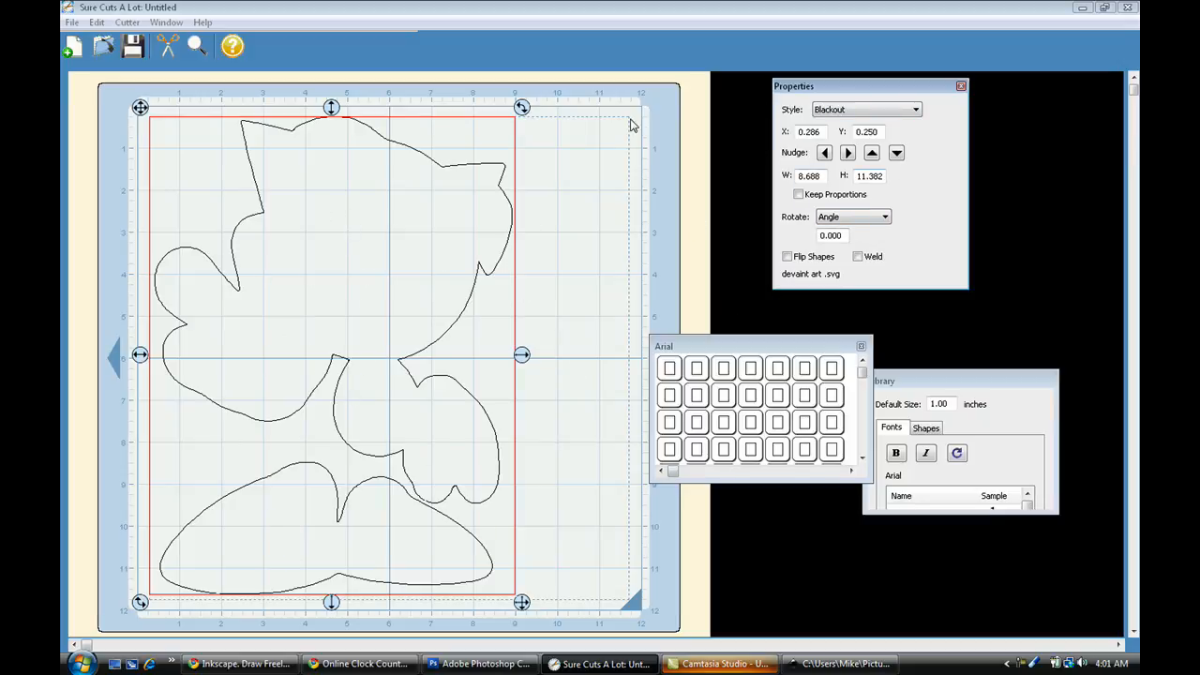
pyautogui.click(858, 113)
pyautogui.click(864, 111)
pyautogui.click(871, 112)
pyautogui.click(867, 120)
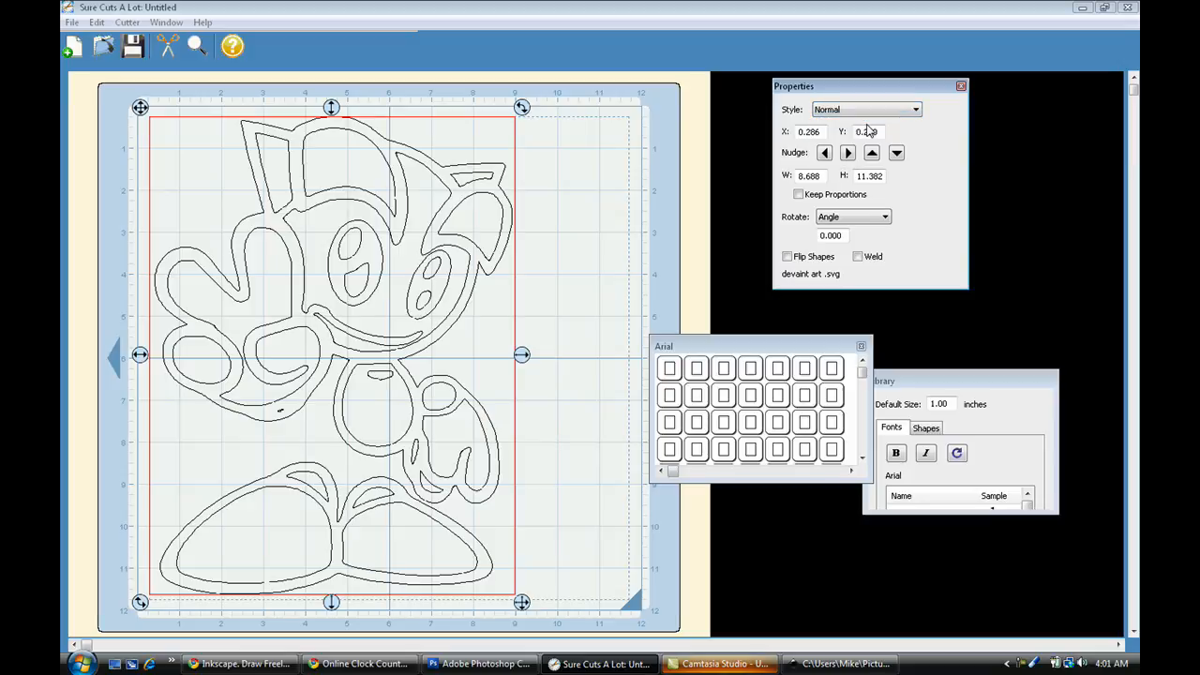
# Start cutting the design to view the Cricut model and firmware version settings, and cancel without cutting.
pyautogui.click(167, 45)
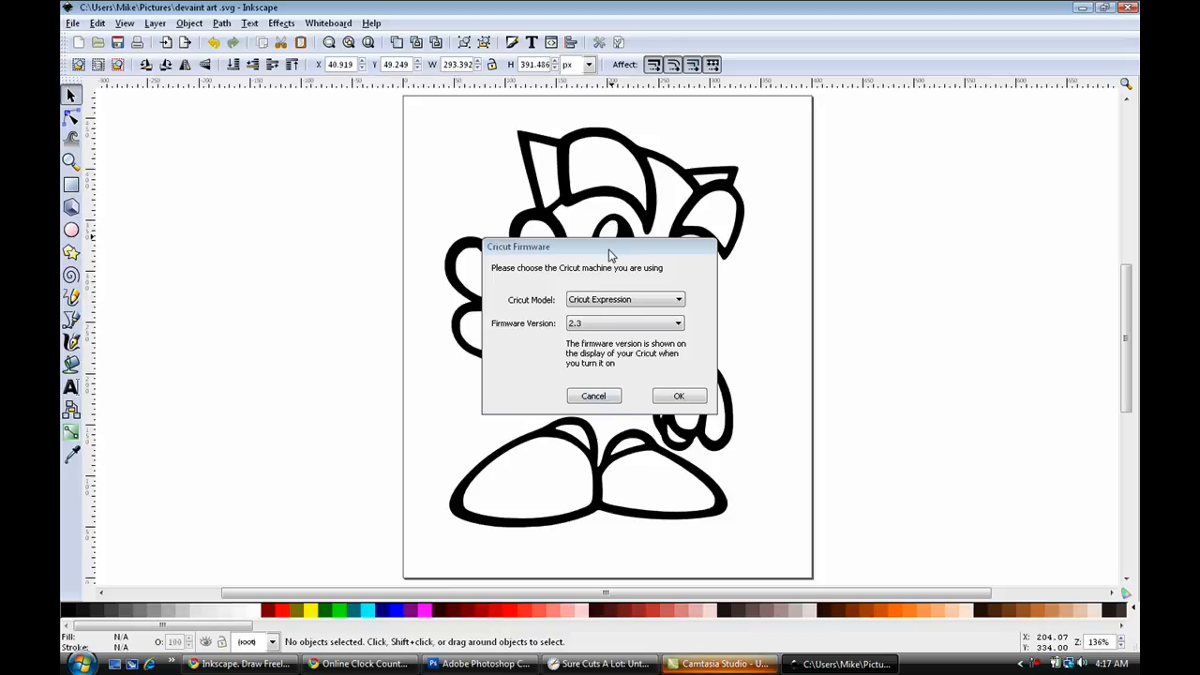
pyautogui.moveTo(609, 251); pyautogui.dragTo(667, 218)
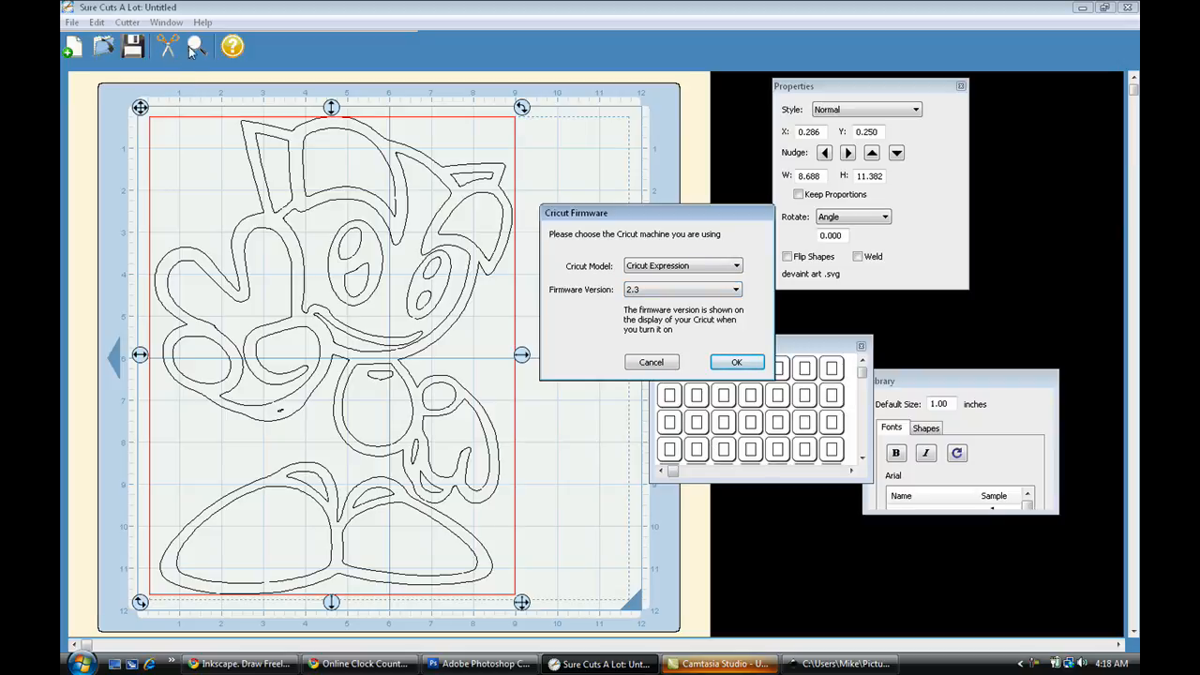
pyautogui.click(647, 364)
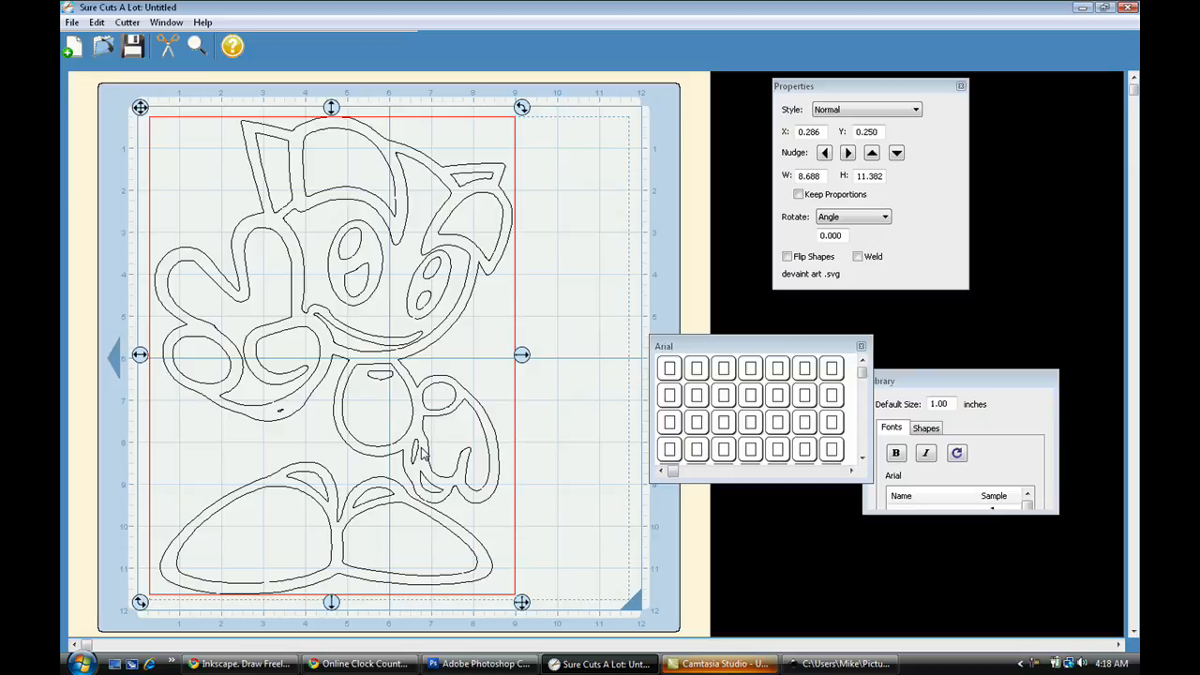
# Switch to Photoshop to review the source line art and return to the vector drawing in Inkscape.
pyautogui.click(458, 666)
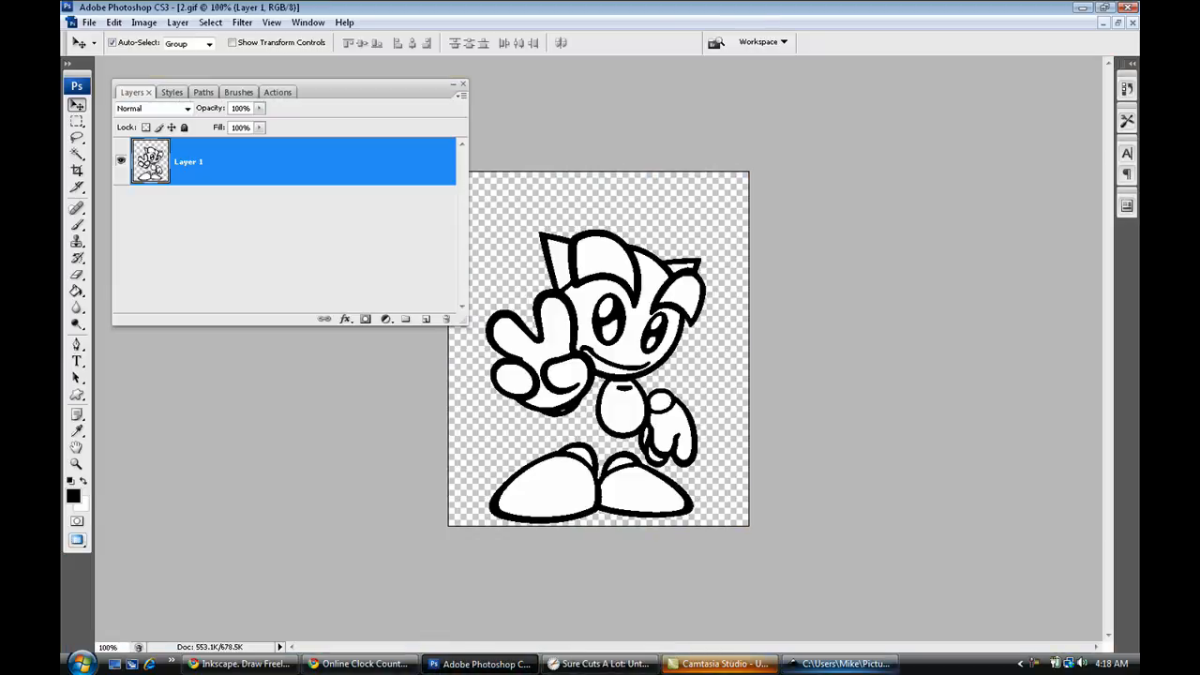
pyautogui.click(792, 662)
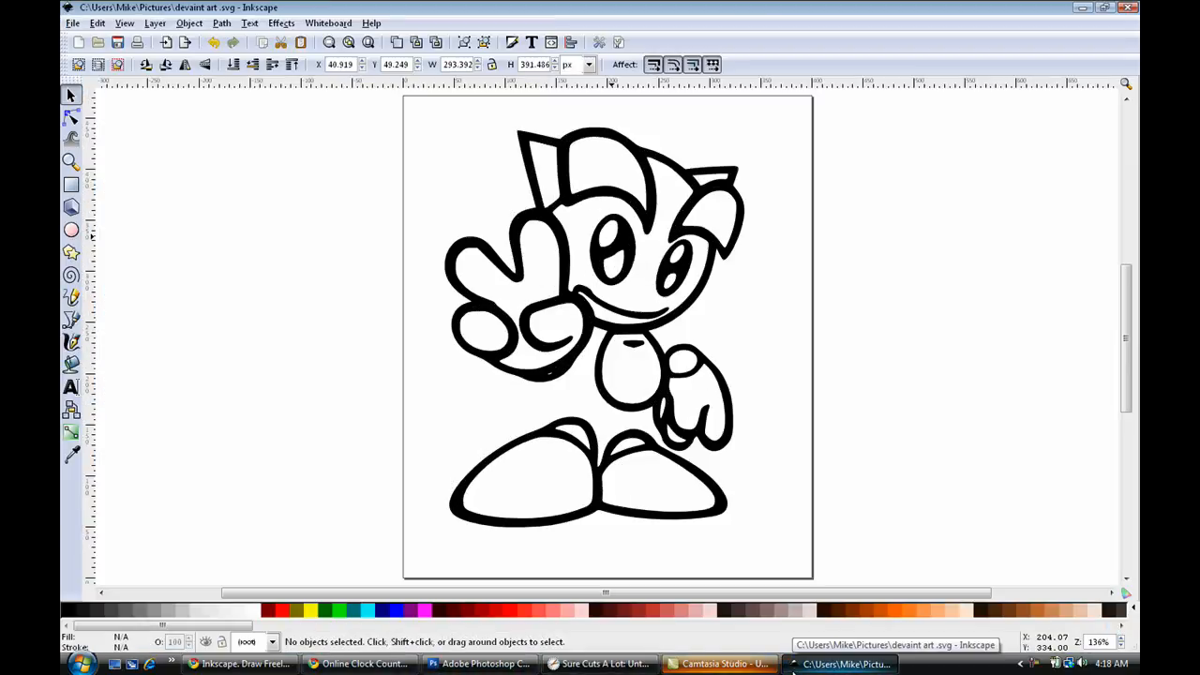